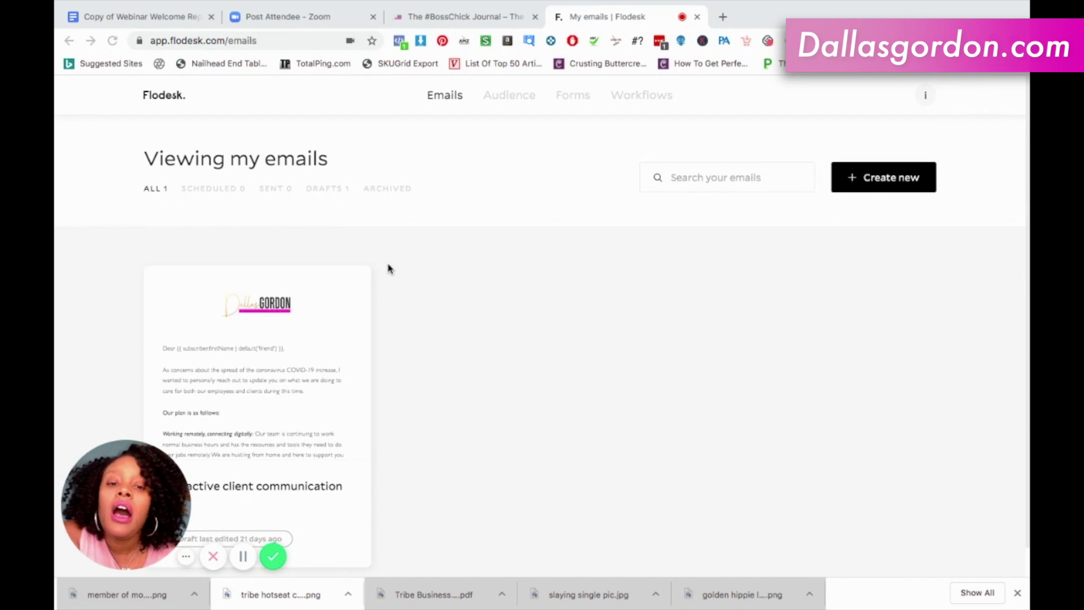
- Scroll down the emails dashboard showing the proactive client communication draft
{"action": "scroll", "coordinate": [388, 269], "scroll_direction": "down", "scroll_amount": 1}
{"action": "scroll", "coordinate": [387, 268], "scroll_direction": "up", "scroll_amount": 1}
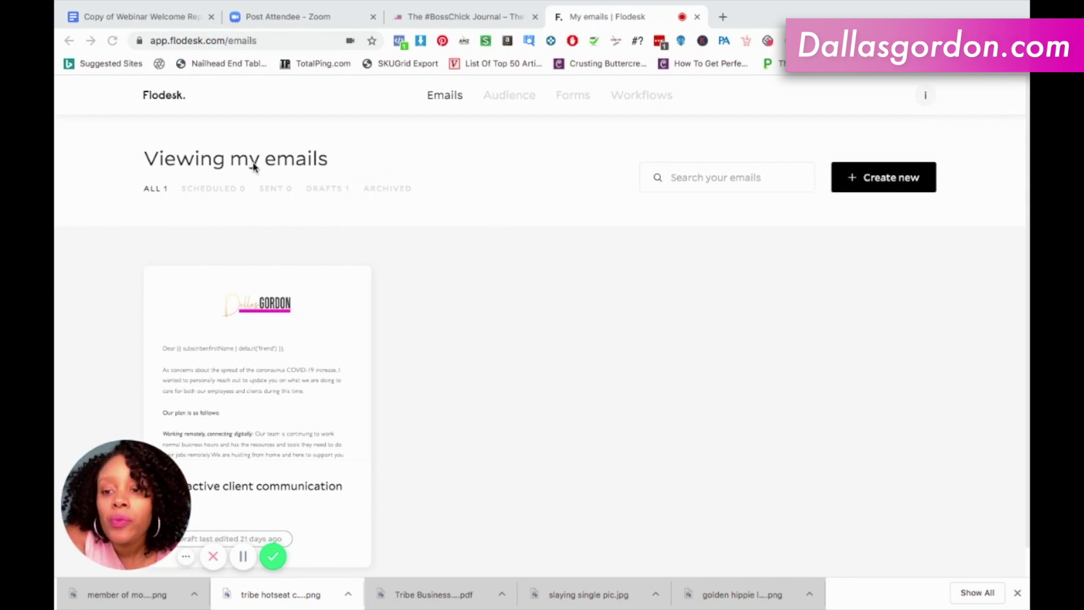
{"action": "scroll", "coordinate": [259, 353], "scroll_direction": "down", "scroll_amount": 1}
{"action": "scroll", "coordinate": [259, 353], "scroll_direction": "up", "scroll_amount": 1}
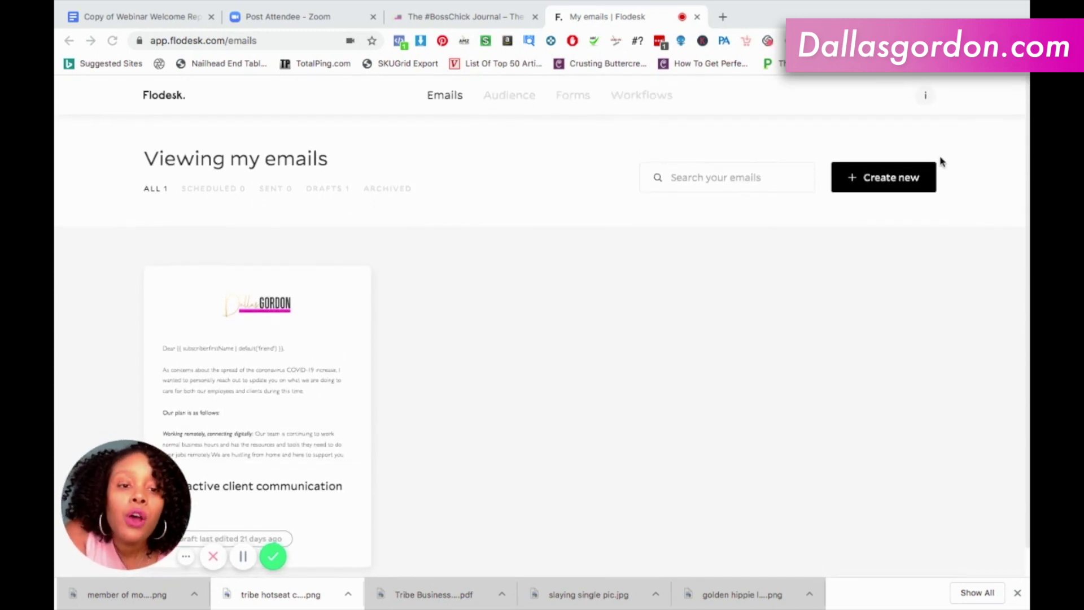
- Start a new email from the template gallery and browse down through all templates
{"action": "left_click", "coordinate": [870, 185]}
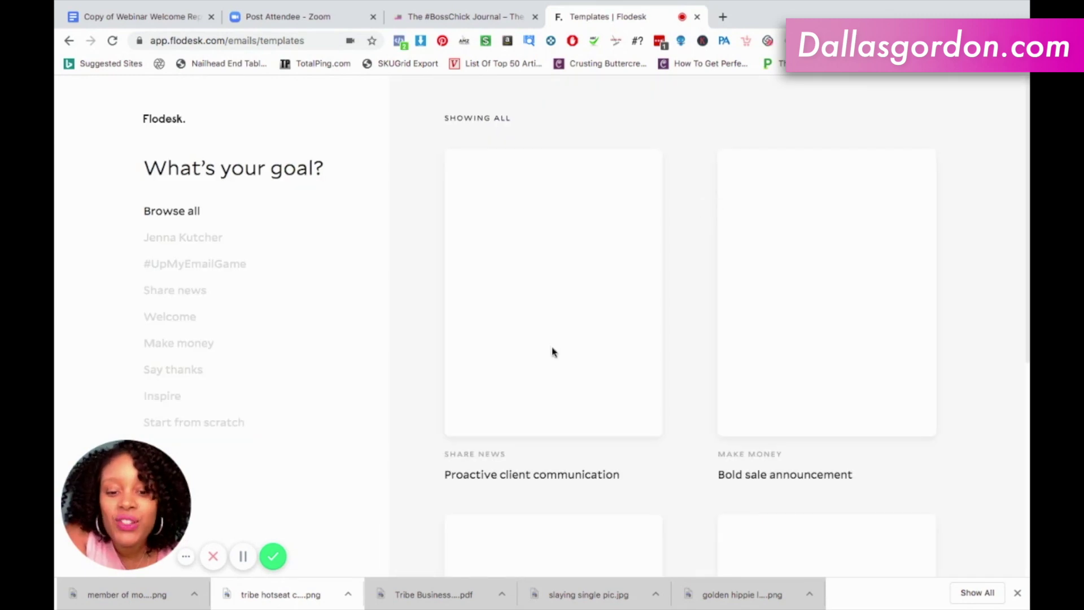
{"action": "scroll", "coordinate": [790, 379], "scroll_direction": "down", "scroll_amount": 1}
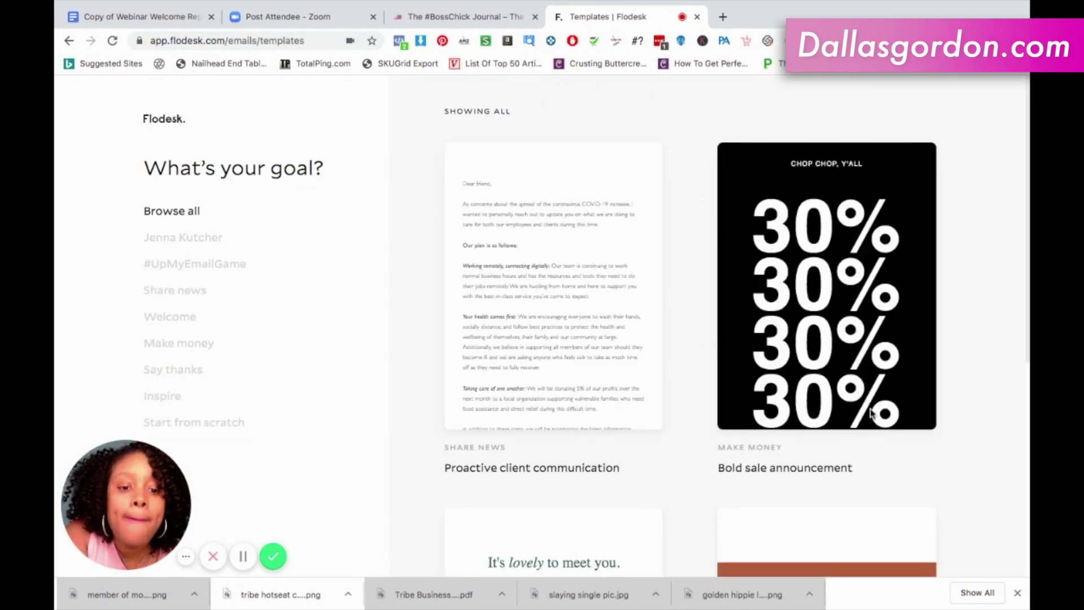
{"action": "scroll", "coordinate": [871, 414], "scroll_direction": "down", "scroll_amount": 3}
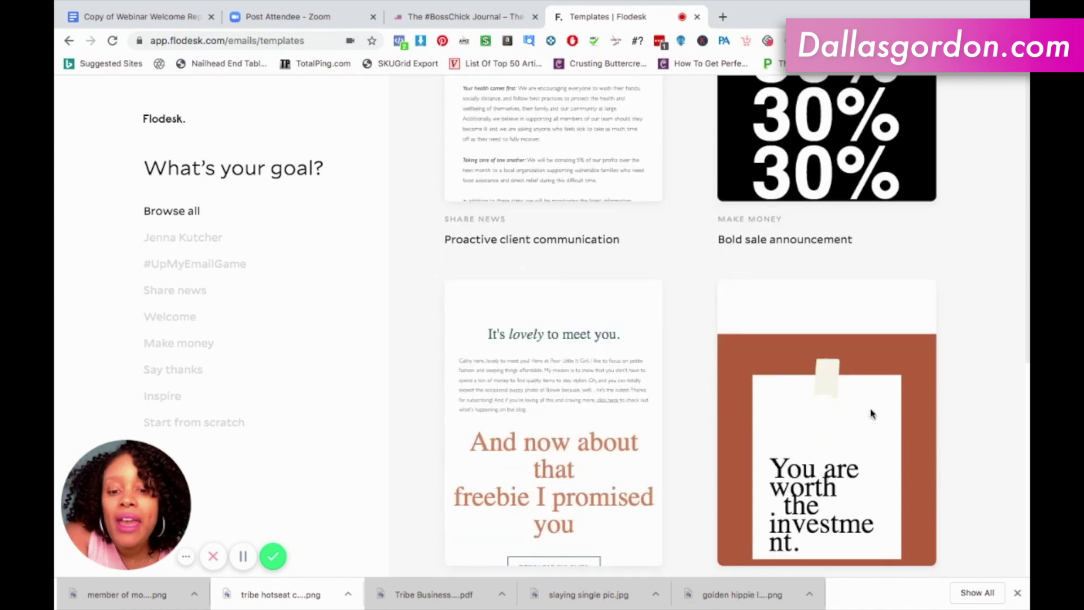
{"action": "scroll", "coordinate": [871, 414], "scroll_direction": "down", "scroll_amount": 3}
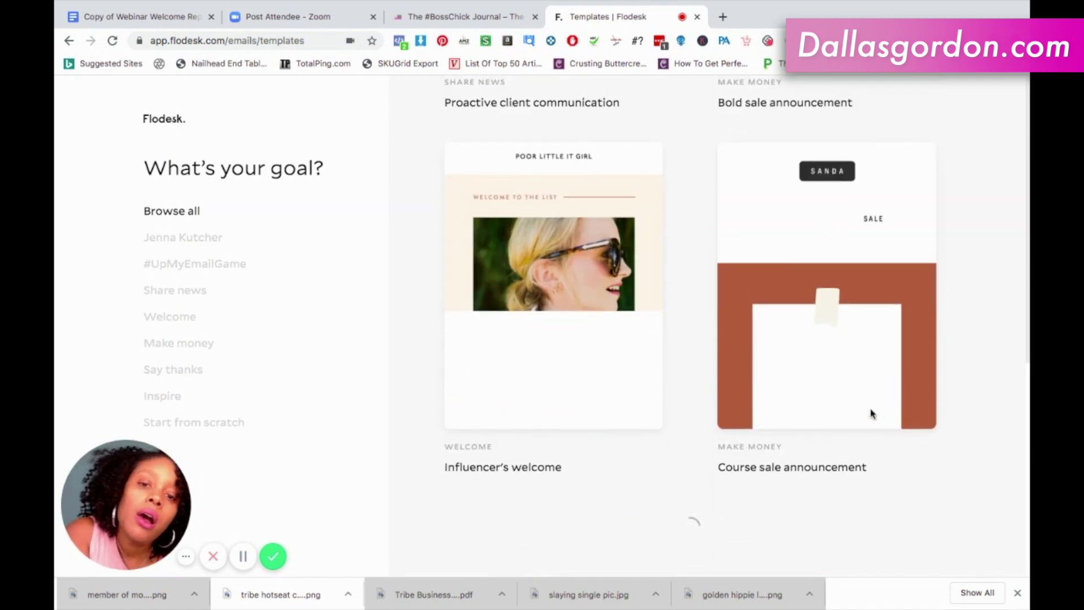
{"action": "scroll", "coordinate": [938, 355], "scroll_direction": "down", "scroll_amount": 3}
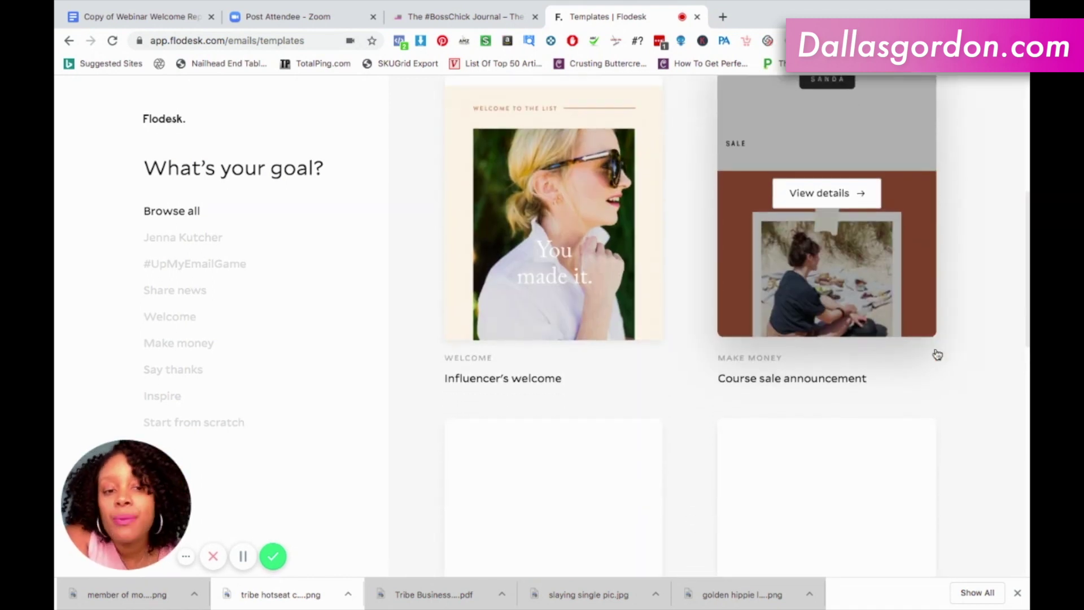
{"action": "scroll", "coordinate": [937, 355], "scroll_direction": "down", "scroll_amount": 1}
{"action": "scroll", "coordinate": [937, 355], "scroll_direction": "down", "scroll_amount": 2}
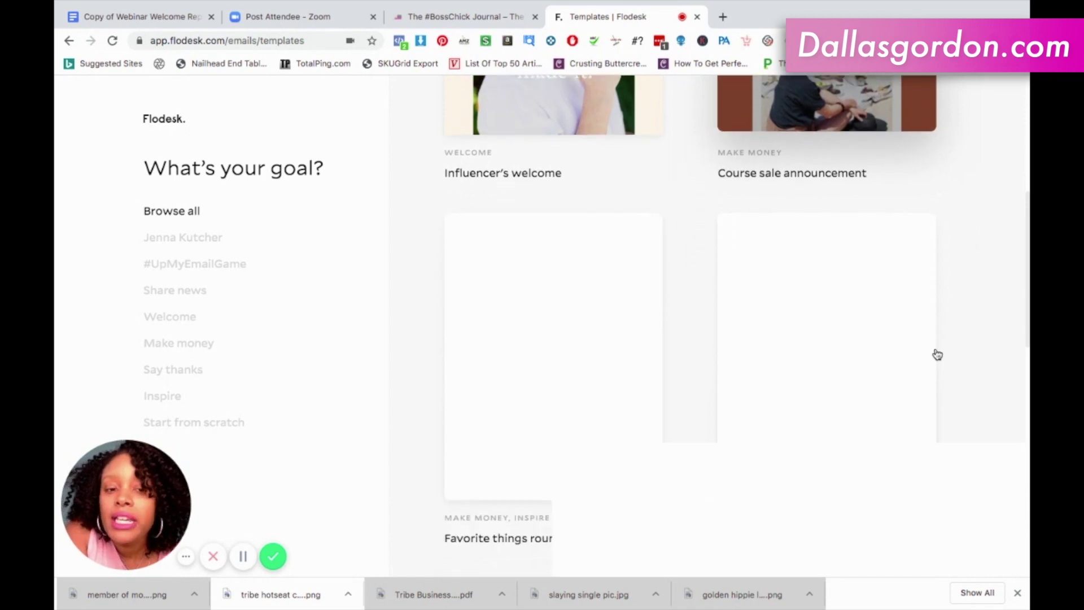
{"action": "scroll", "coordinate": [937, 355], "scroll_direction": "down", "scroll_amount": 1}
{"action": "scroll", "coordinate": [937, 355], "scroll_direction": "down", "scroll_amount": 1}
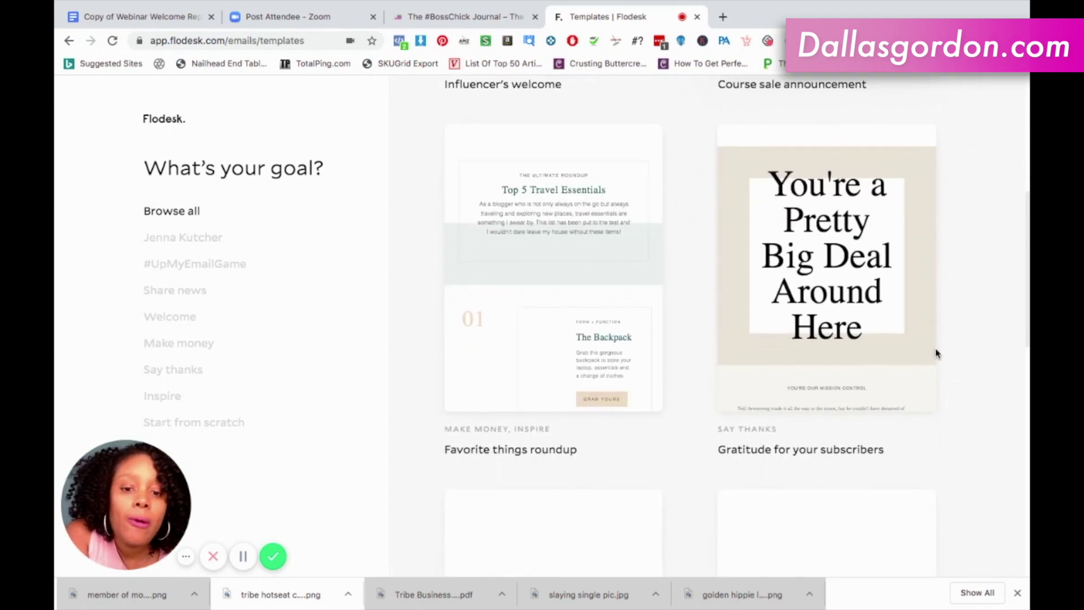
{"action": "scroll", "coordinate": [937, 353], "scroll_direction": "down", "scroll_amount": 2}
{"action": "scroll", "coordinate": [936, 354], "scroll_direction": "down", "scroll_amount": 1}
{"action": "scroll", "coordinate": [936, 354], "scroll_direction": "down", "scroll_amount": 2}
{"action": "scroll", "coordinate": [936, 353], "scroll_direction": "down", "scroll_amount": 1}
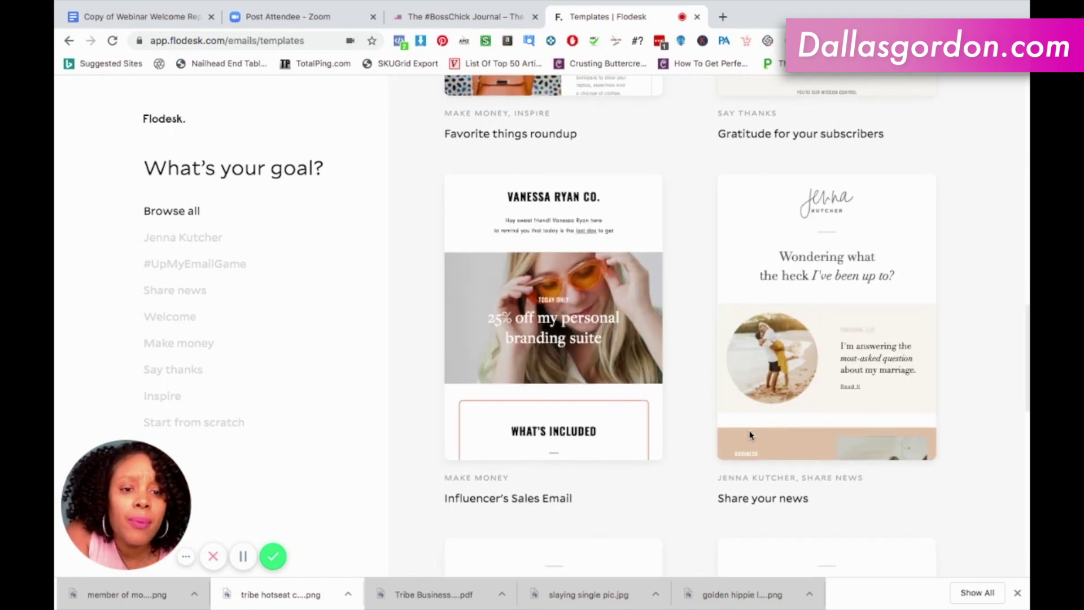
{"action": "scroll", "coordinate": [750, 435], "scroll_direction": "down", "scroll_amount": 1}
{"action": "scroll", "coordinate": [750, 430], "scroll_direction": "down", "scroll_amount": 1}
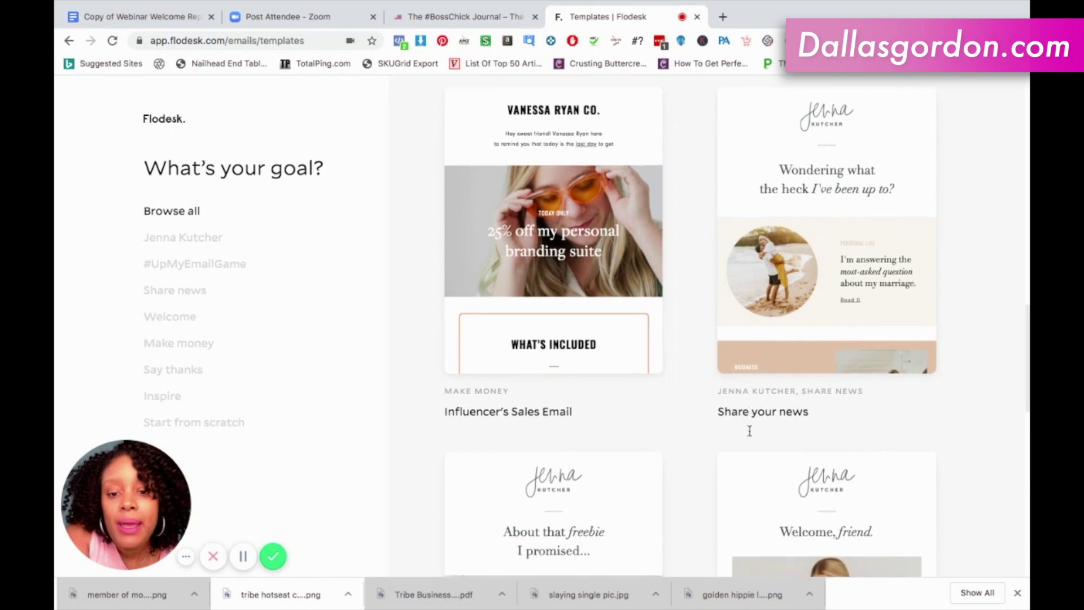
{"action": "scroll", "coordinate": [749, 431], "scroll_direction": "down", "scroll_amount": 2}
{"action": "scroll", "coordinate": [750, 430], "scroll_direction": "down", "scroll_amount": 3}
{"action": "scroll", "coordinate": [750, 431], "scroll_direction": "down", "scroll_amount": 1}
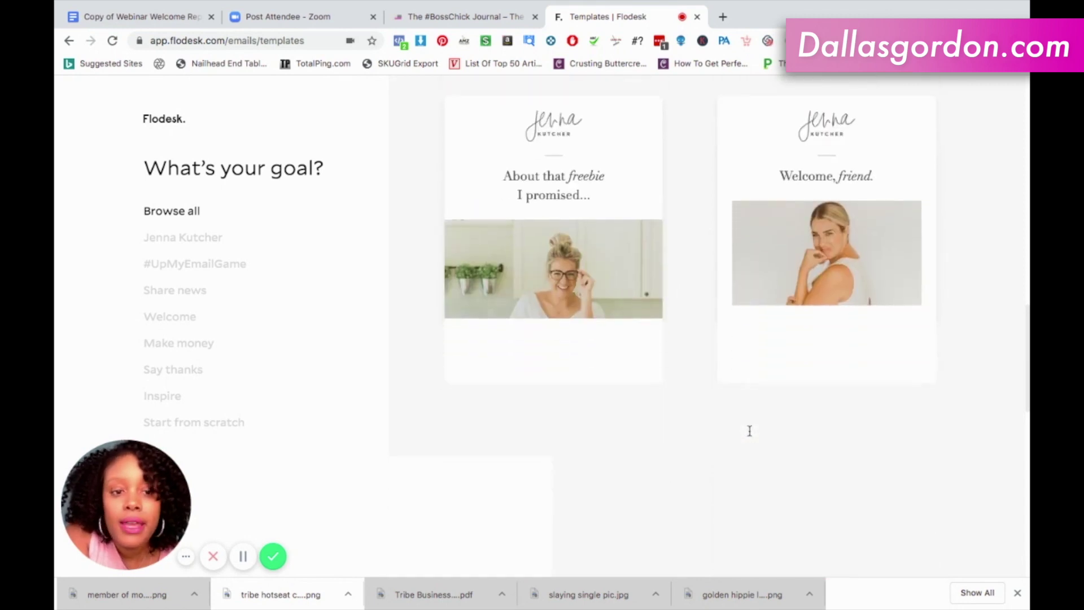
{"action": "scroll", "coordinate": [795, 420], "scroll_direction": "down", "scroll_amount": 1}
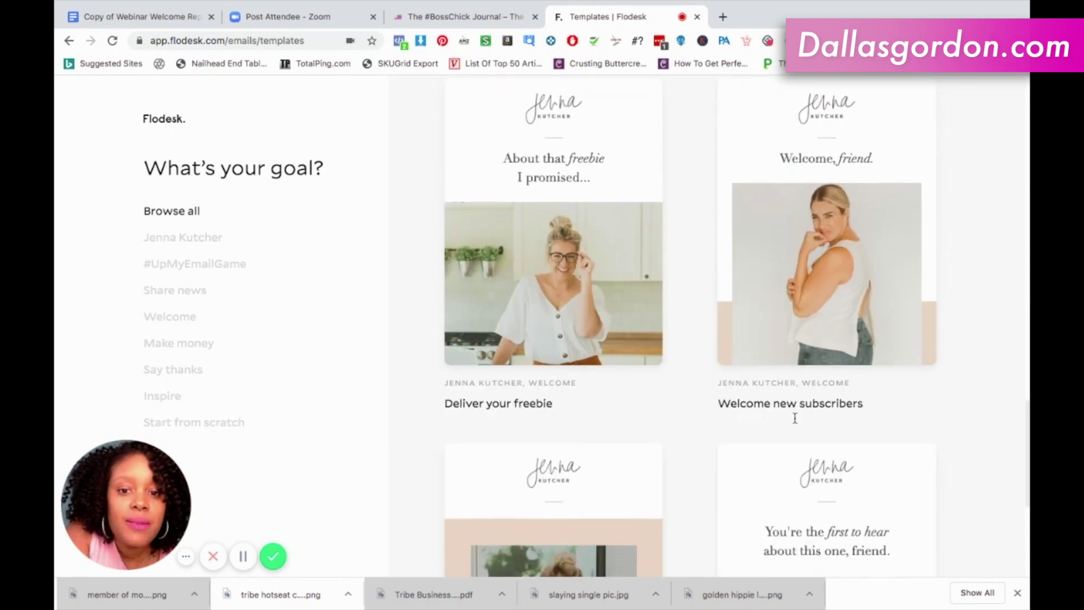
{"action": "scroll", "coordinate": [795, 419], "scroll_direction": "down", "scroll_amount": 3}
{"action": "scroll", "coordinate": [795, 418], "scroll_direction": "down", "scroll_amount": 2}
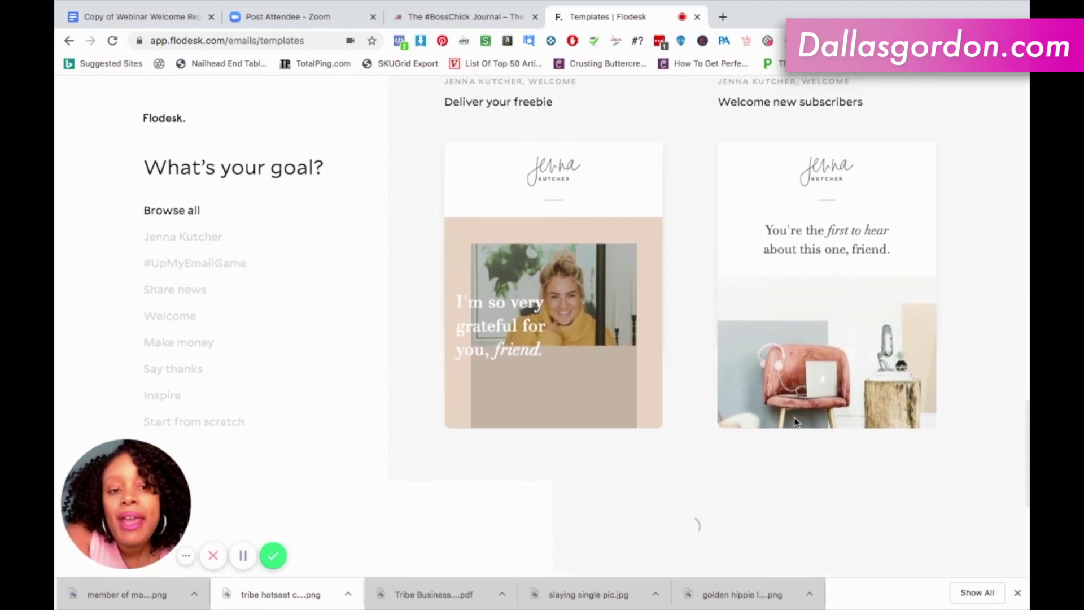
{"action": "scroll", "coordinate": [847, 442], "scroll_direction": "down", "scroll_amount": 2}
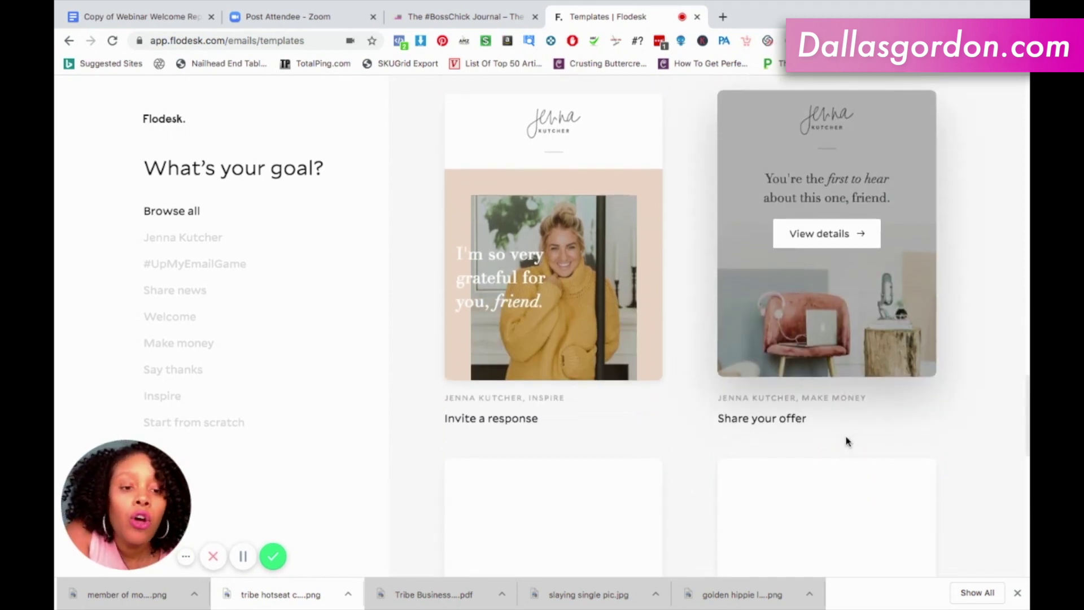
{"action": "scroll", "coordinate": [847, 442], "scroll_direction": "down", "scroll_amount": 2}
{"action": "scroll", "coordinate": [847, 441], "scroll_direction": "down", "scroll_amount": 2}
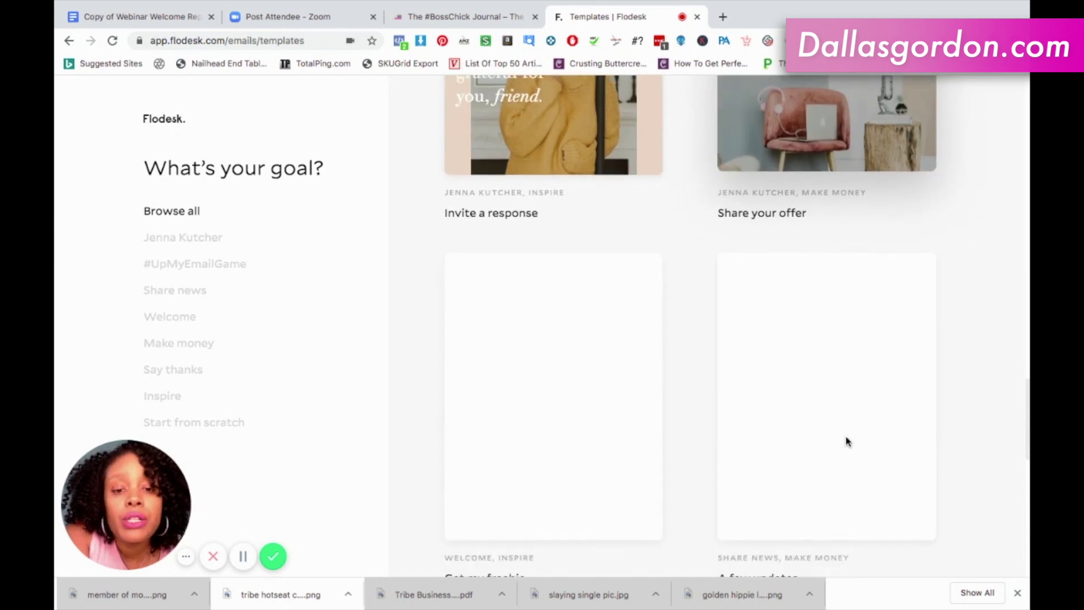
{"action": "scroll", "coordinate": [847, 441], "scroll_direction": "down", "scroll_amount": 1}
{"action": "scroll", "coordinate": [847, 441], "scroll_direction": "down", "scroll_amount": 2}
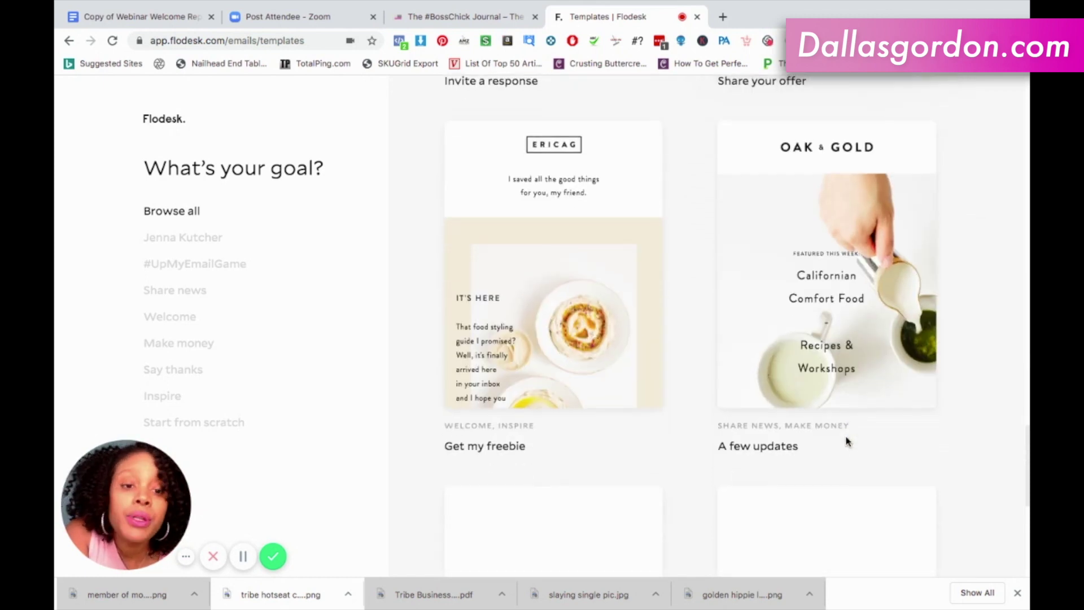
{"action": "scroll", "coordinate": [847, 441], "scroll_direction": "down", "scroll_amount": 2}
{"action": "scroll", "coordinate": [847, 441], "scroll_direction": "down", "scroll_amount": 1}
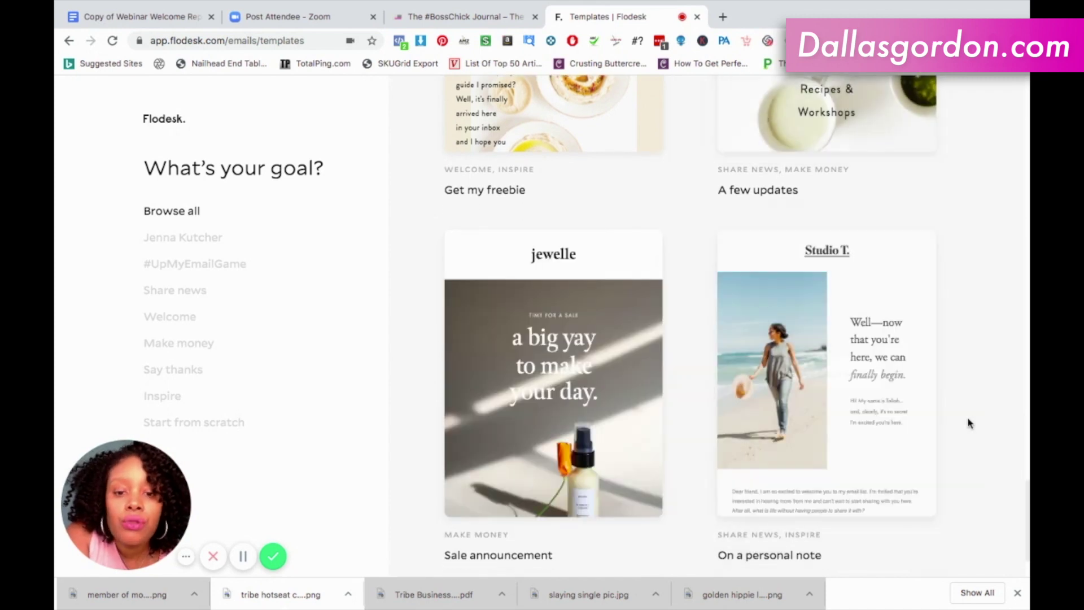
{"action": "scroll", "coordinate": [969, 423], "scroll_direction": "down", "scroll_amount": 1}
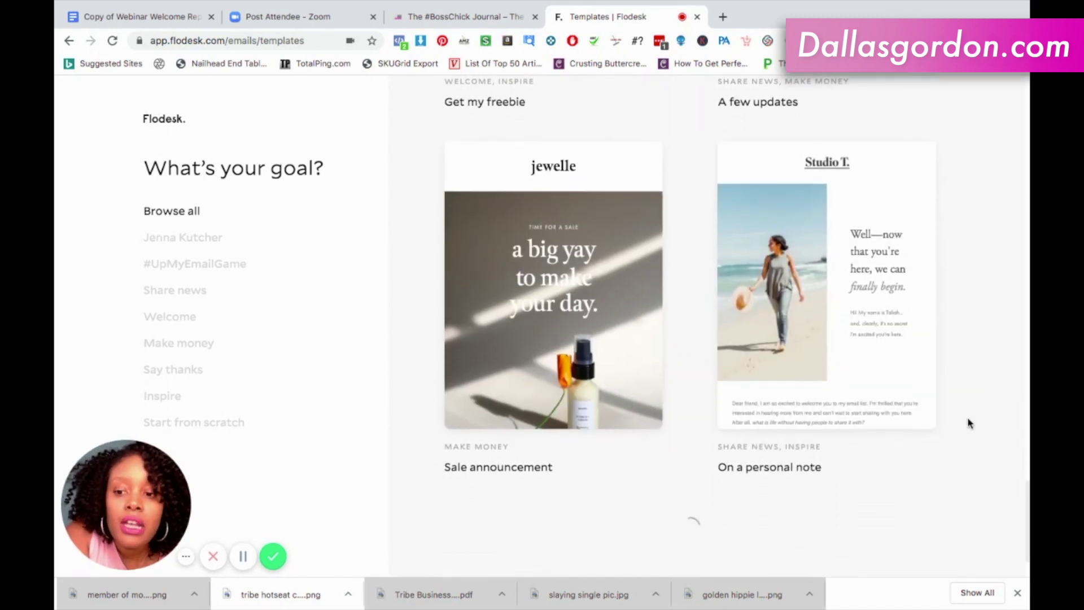
{"action": "scroll", "coordinate": [969, 423], "scroll_direction": "down", "scroll_amount": 2}
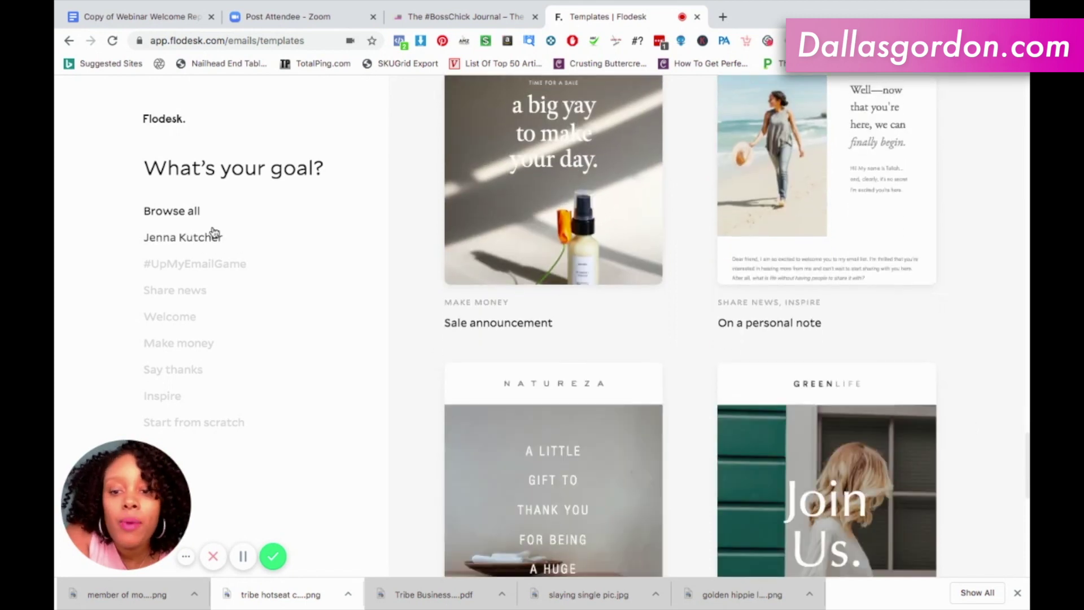
{"action": "scroll", "coordinate": [576, 519], "scroll_direction": "down", "scroll_amount": 3}
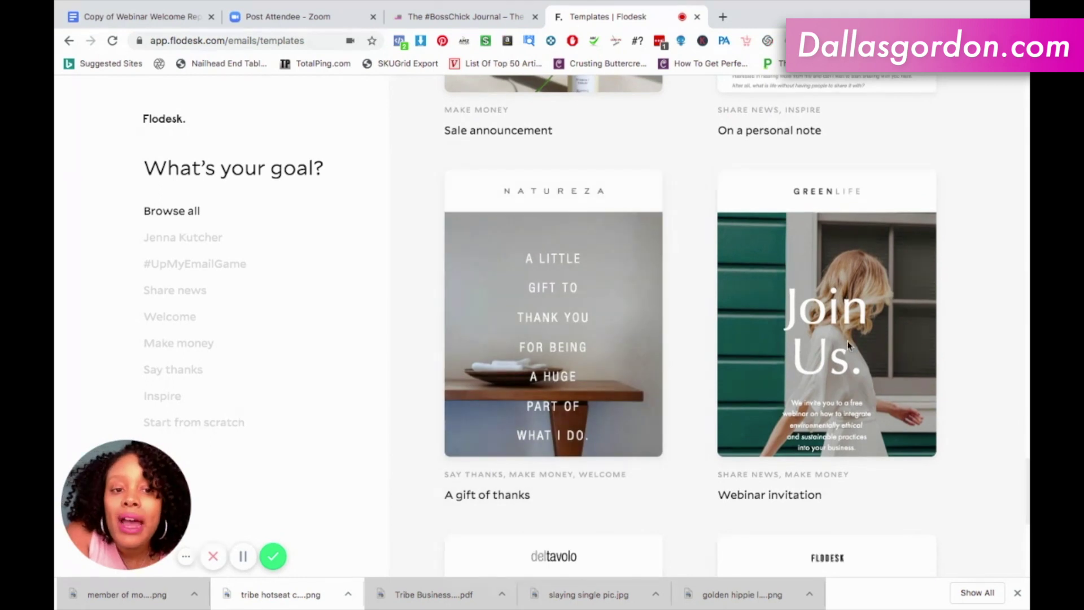
{"action": "mouse_move", "coordinate": [553, 474]}
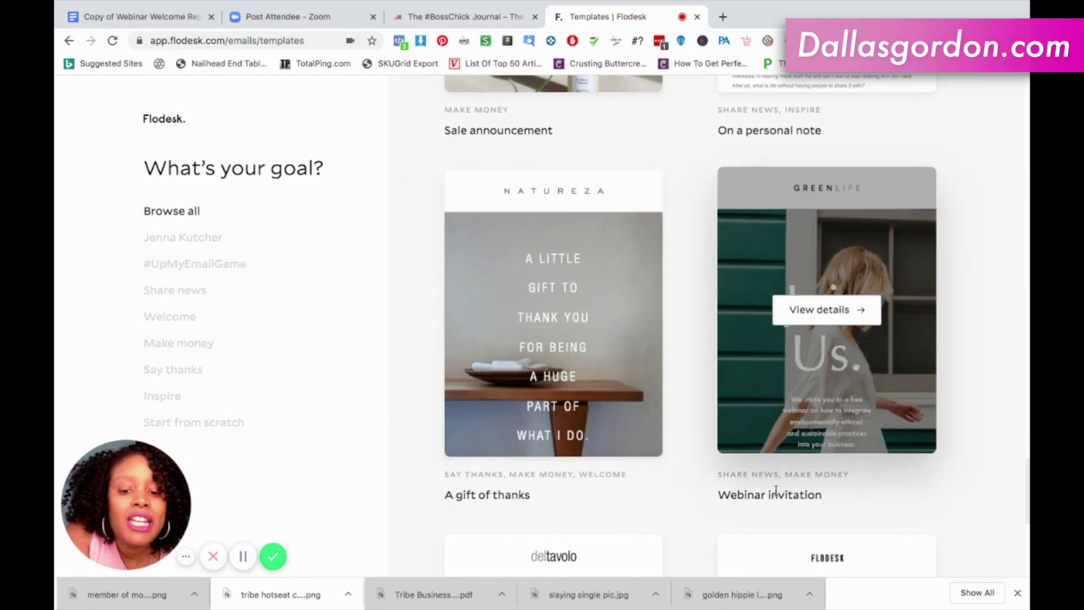
{"action": "mouse_move", "coordinate": [553, 310]}
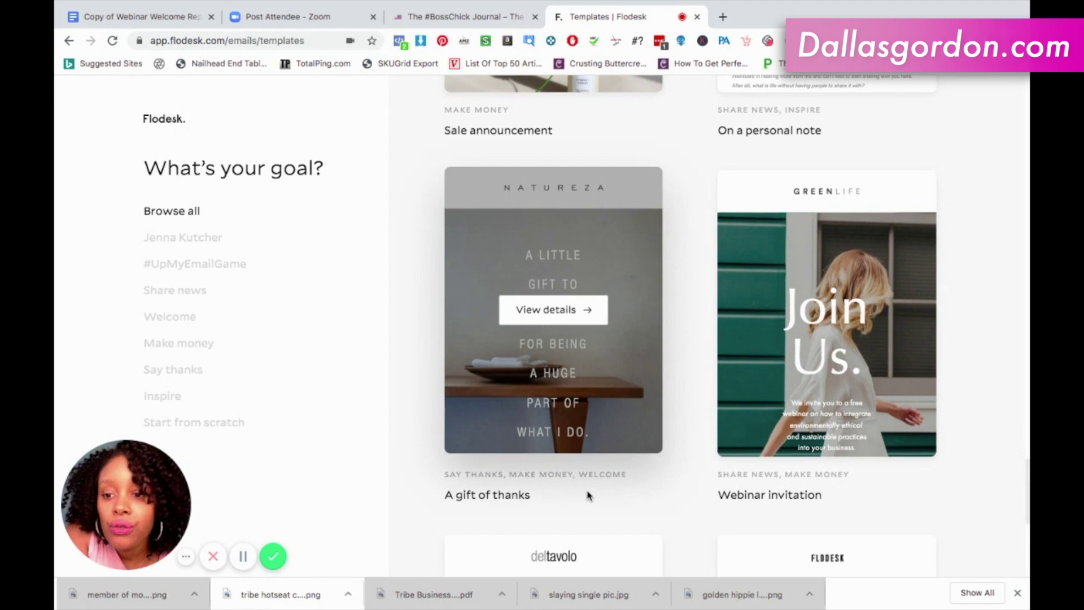
{"action": "scroll", "coordinate": [1007, 406], "scroll_direction": "down", "scroll_amount": 2}
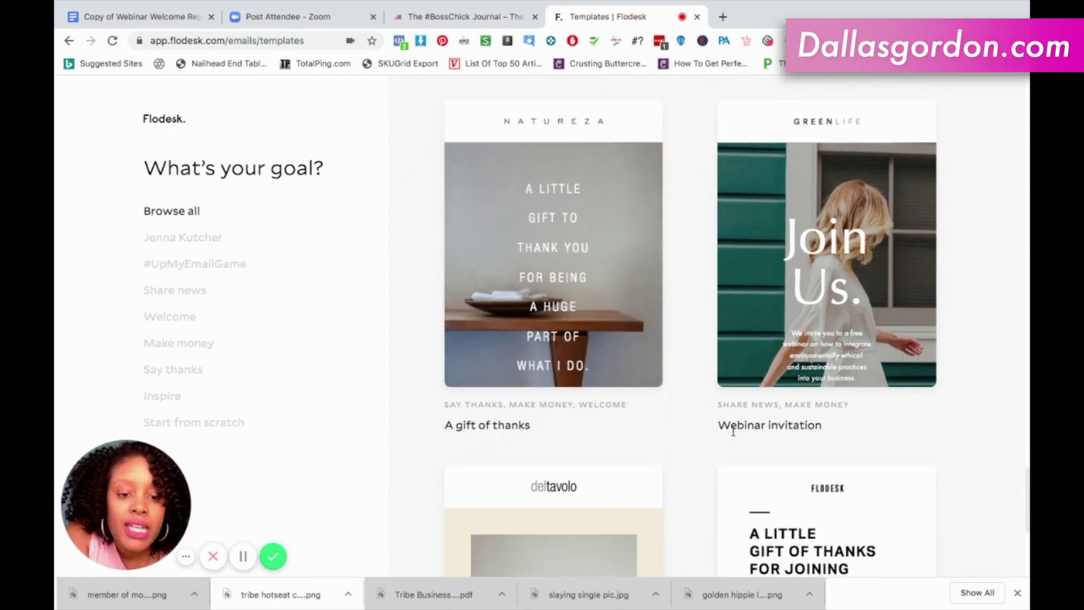
- Filter the template gallery to the Make money goal
{"action": "scroll", "coordinate": [971, 421], "scroll_direction": "up", "scroll_amount": 1}
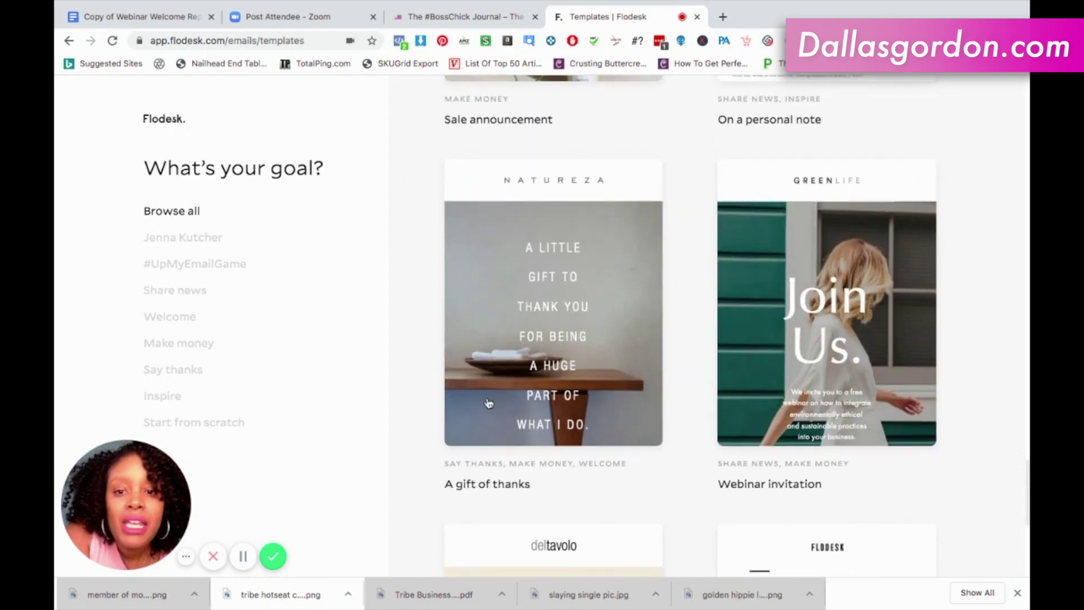
{"action": "scroll", "coordinate": [489, 402], "scroll_direction": "up", "scroll_amount": 3}
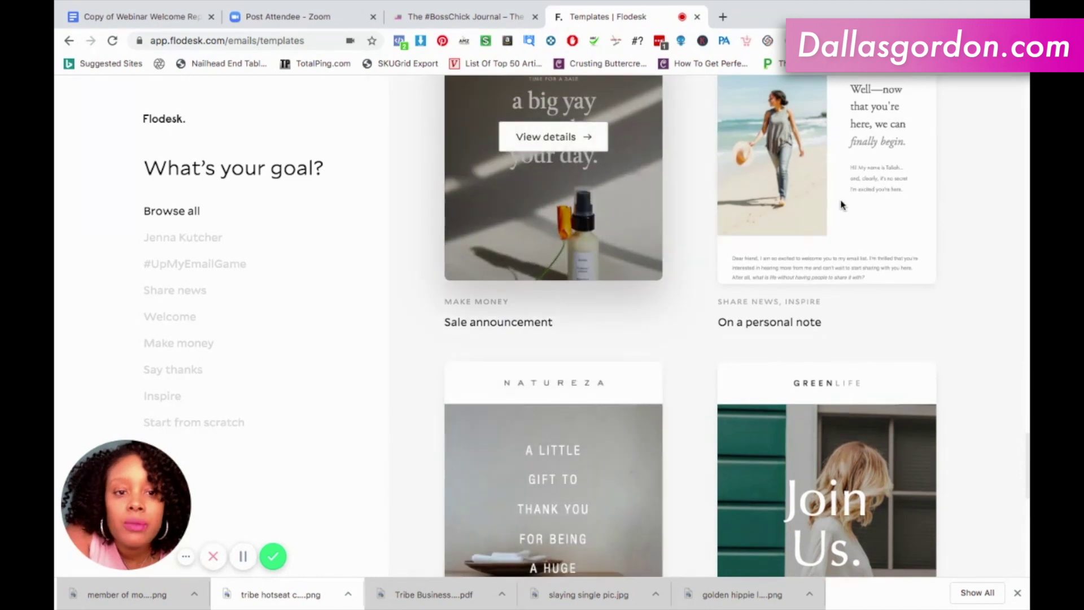
{"action": "scroll", "coordinate": [981, 283], "scroll_direction": "down", "scroll_amount": 1}
{"action": "scroll", "coordinate": [981, 282], "scroll_direction": "down", "scroll_amount": 2}
{"action": "scroll", "coordinate": [980, 282], "scroll_direction": "down", "scroll_amount": 3}
{"action": "scroll", "coordinate": [981, 283], "scroll_direction": "down", "scroll_amount": 2}
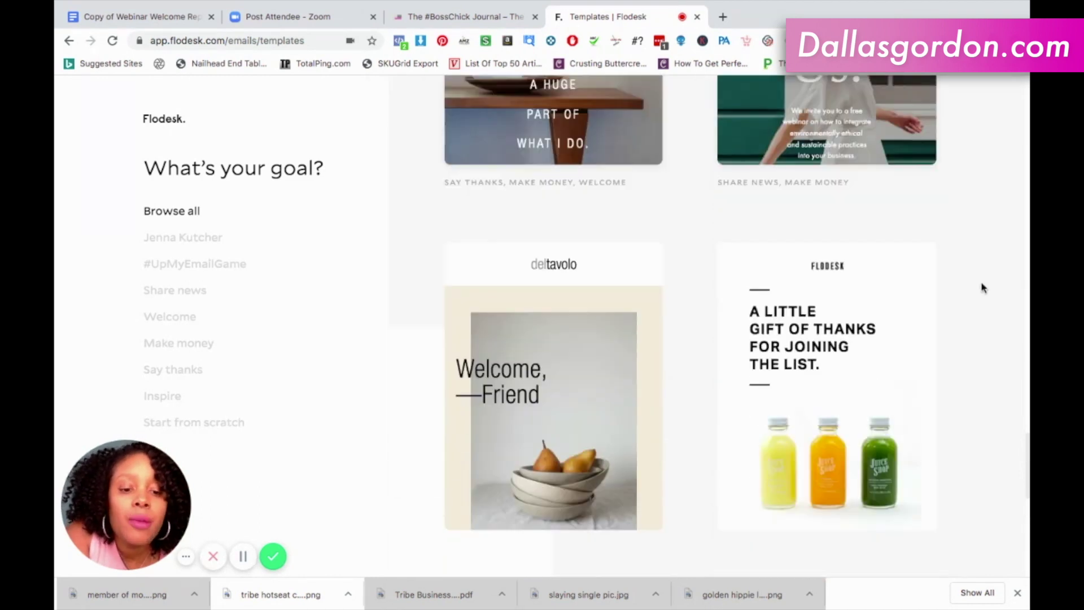
{"action": "scroll", "coordinate": [980, 287], "scroll_direction": "down", "scroll_amount": 2}
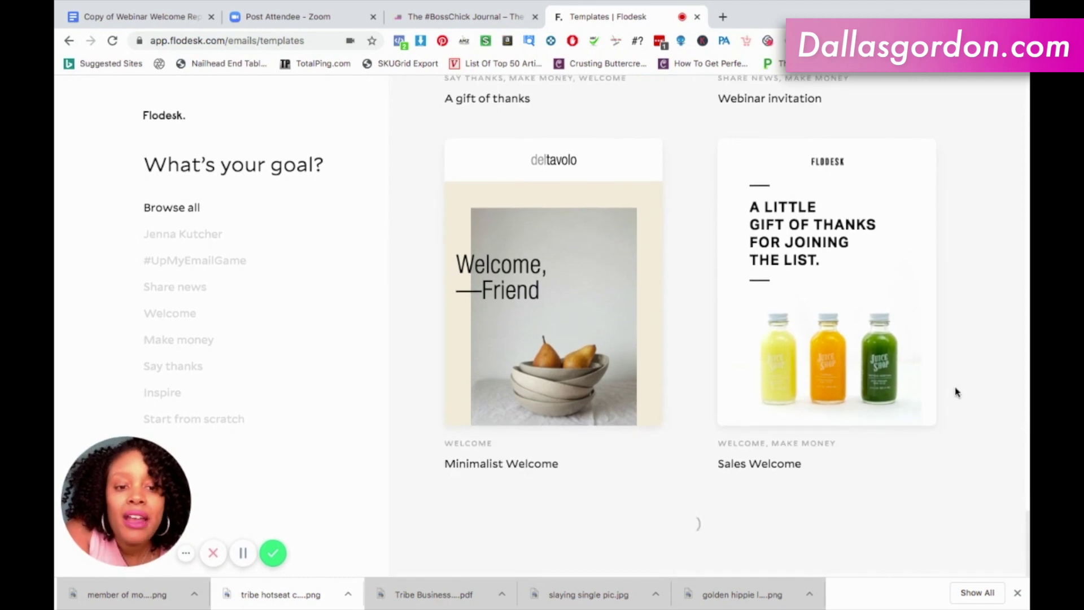
{"action": "scroll", "coordinate": [592, 388], "scroll_direction": "down", "scroll_amount": 2}
{"action": "scroll", "coordinate": [592, 387], "scroll_direction": "down", "scroll_amount": 2}
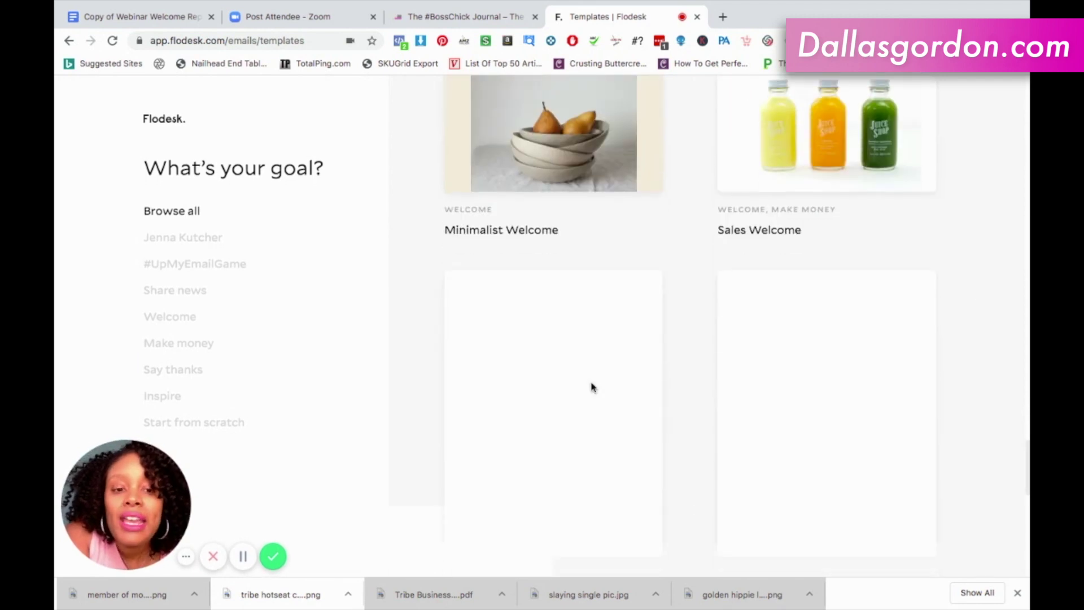
{"action": "scroll", "coordinate": [592, 387], "scroll_direction": "down", "scroll_amount": 3}
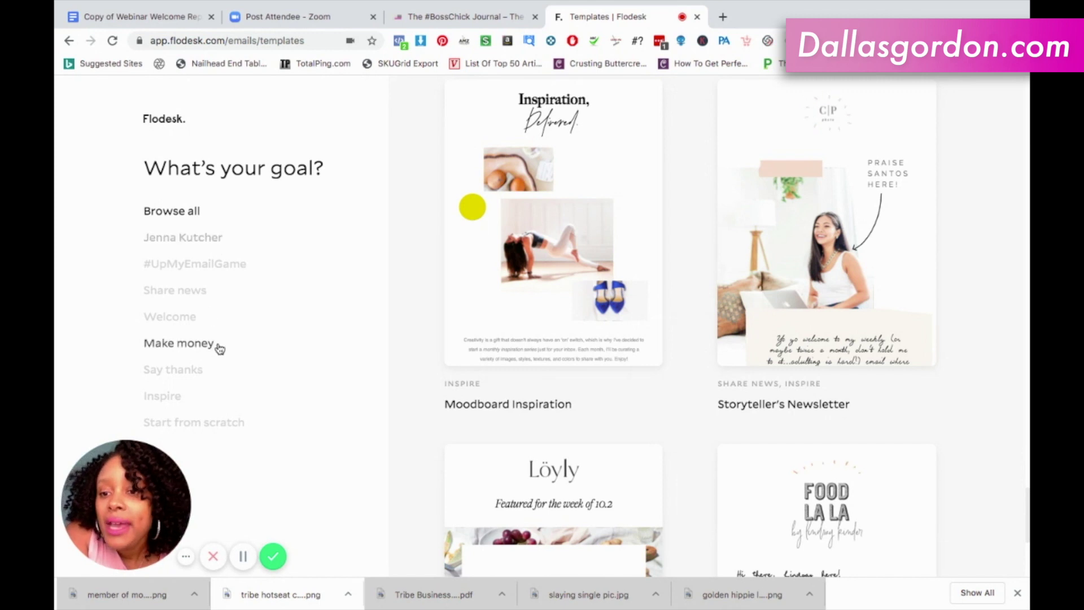
{"action": "scroll", "coordinate": [218, 346], "scroll_direction": "down", "scroll_amount": 1}
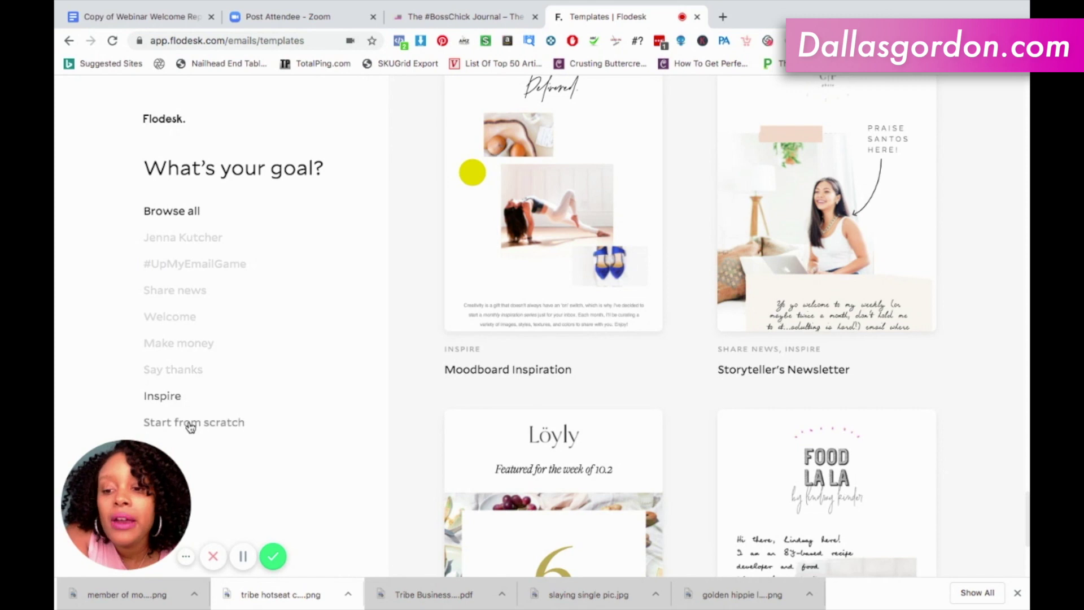
{"action": "left_click", "coordinate": [174, 347]}
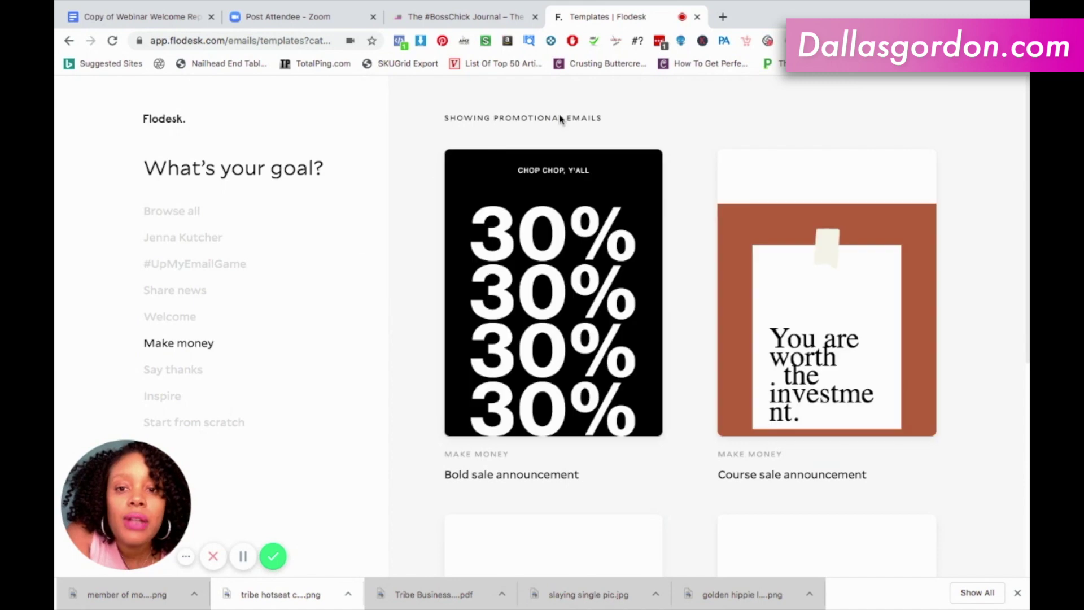
- Open the details page of the Course sale announcement template
{"action": "scroll", "coordinate": [634, 325], "scroll_direction": "down", "scroll_amount": 1}
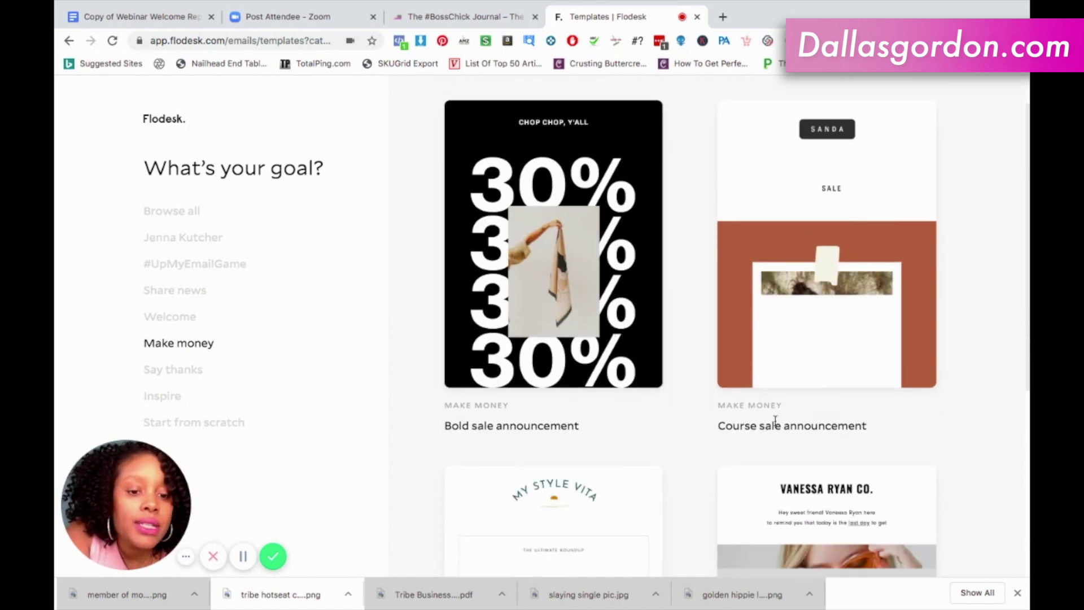
{"action": "mouse_move", "coordinate": [827, 293]}
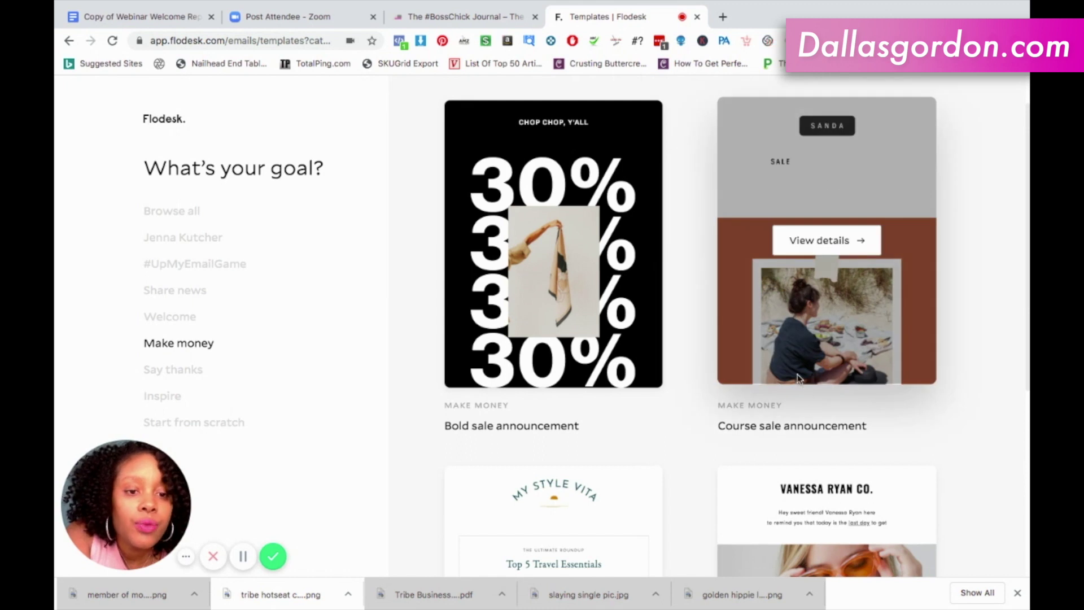
{"action": "left_click", "coordinate": [819, 243]}
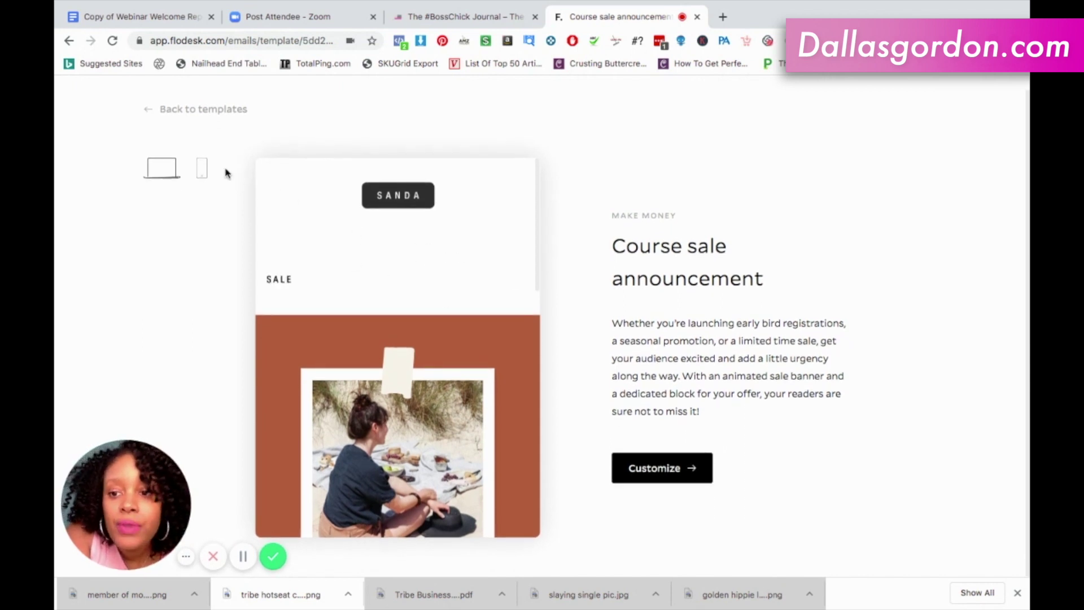
- Preview the Course sale announcement on mobile, then customize it in the designer
{"action": "left_click", "coordinate": [202, 169]}
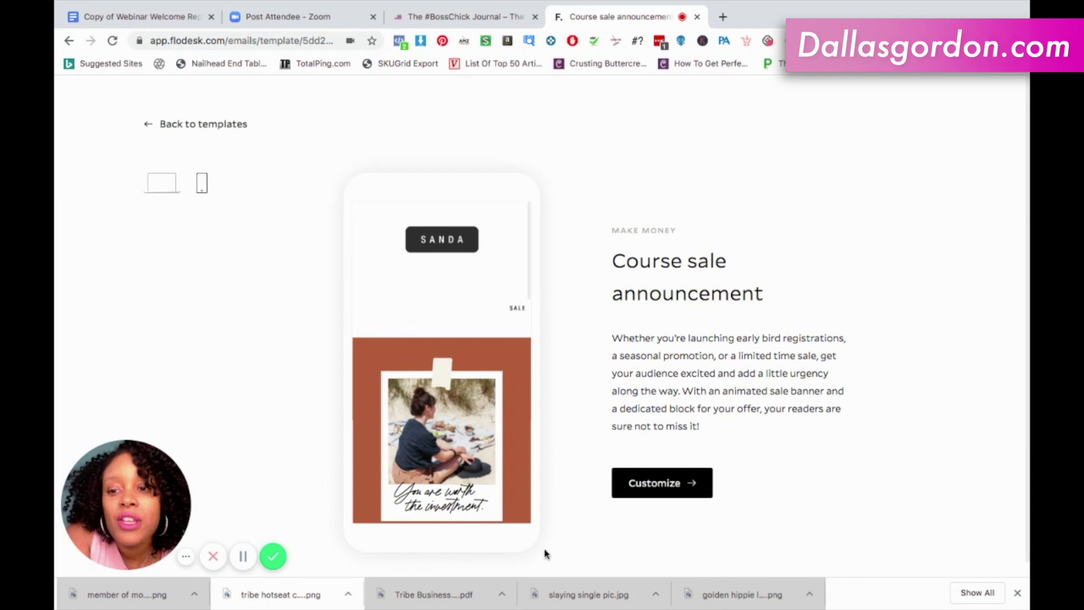
{"action": "left_click", "coordinate": [667, 495]}
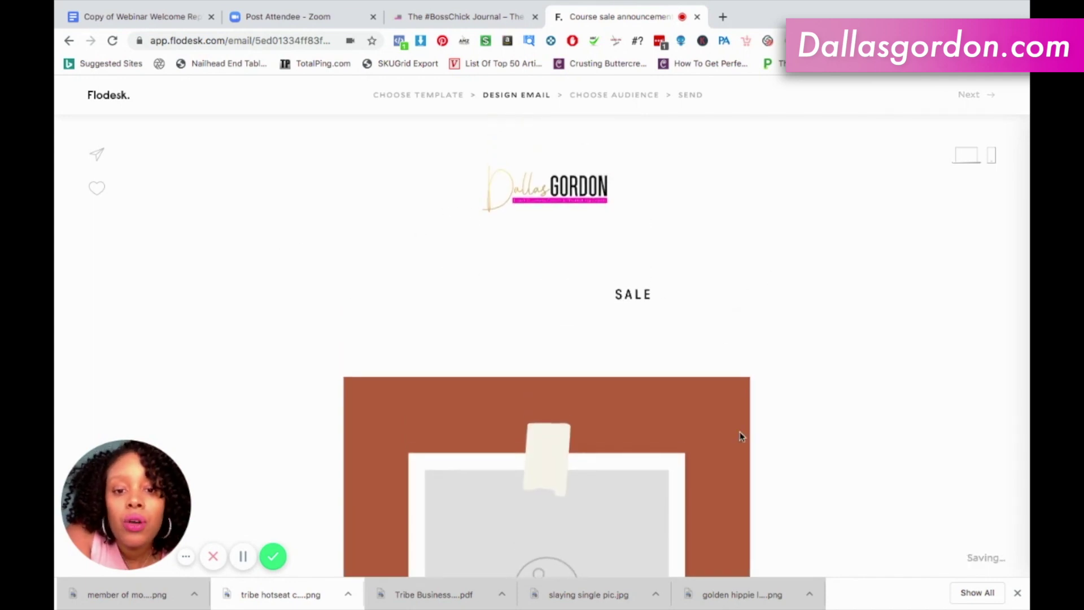
- Upload the Blast Your Traffic workshop image into the empty polaroid photo
{"action": "scroll", "coordinate": [782, 436], "scroll_direction": "down", "scroll_amount": 1}
{"action": "scroll", "coordinate": [782, 436], "scroll_direction": "down", "scroll_amount": 1}
{"action": "scroll", "coordinate": [782, 436], "scroll_direction": "down", "scroll_amount": 2}
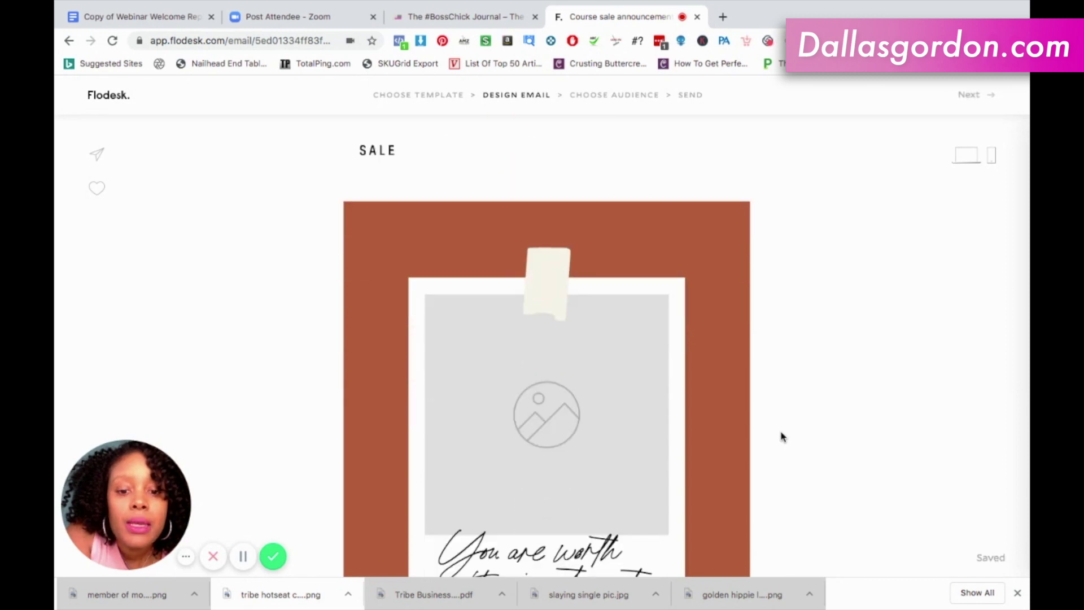
{"action": "scroll", "coordinate": [782, 436], "scroll_direction": "down", "scroll_amount": 1}
{"action": "scroll", "coordinate": [782, 437], "scroll_direction": "down", "scroll_amount": 1}
{"action": "scroll", "coordinate": [782, 436], "scroll_direction": "down", "scroll_amount": 1}
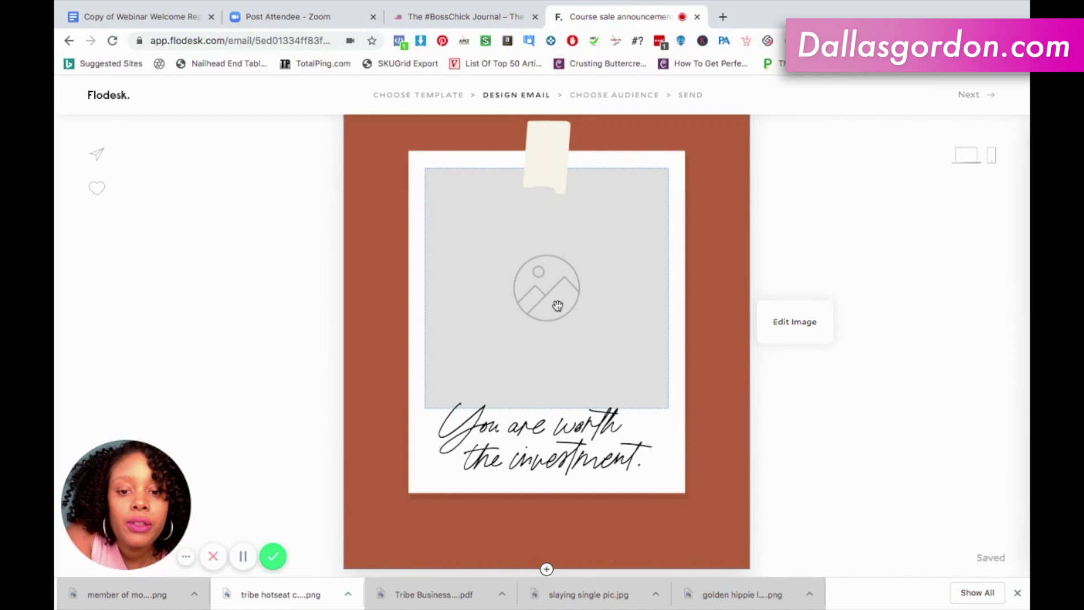
{"action": "left_click", "coordinate": [808, 330]}
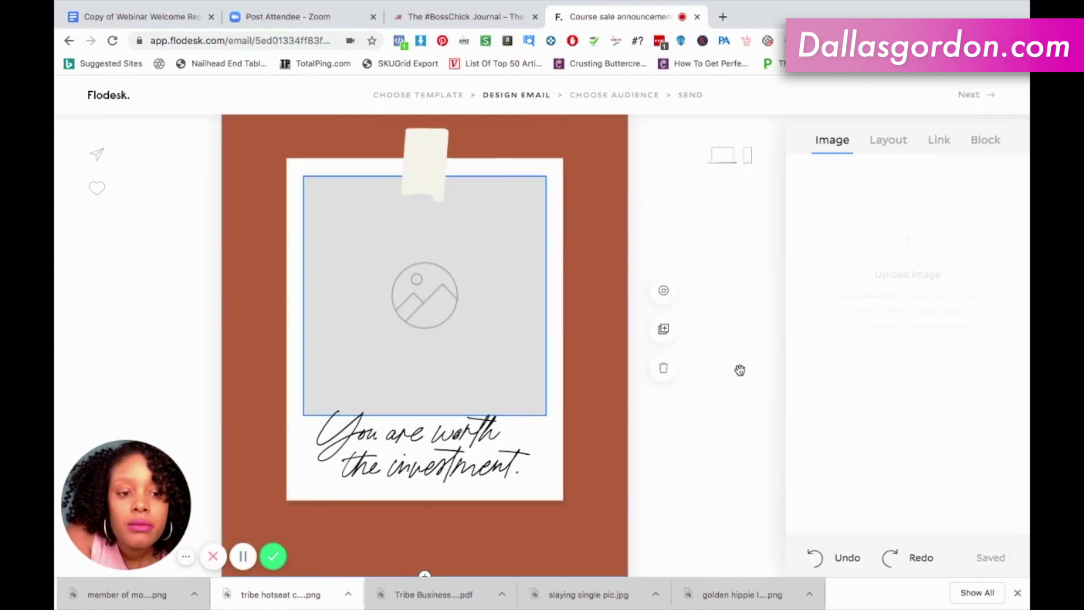
{"action": "scroll", "coordinate": [706, 310], "scroll_direction": "up", "scroll_amount": 1}
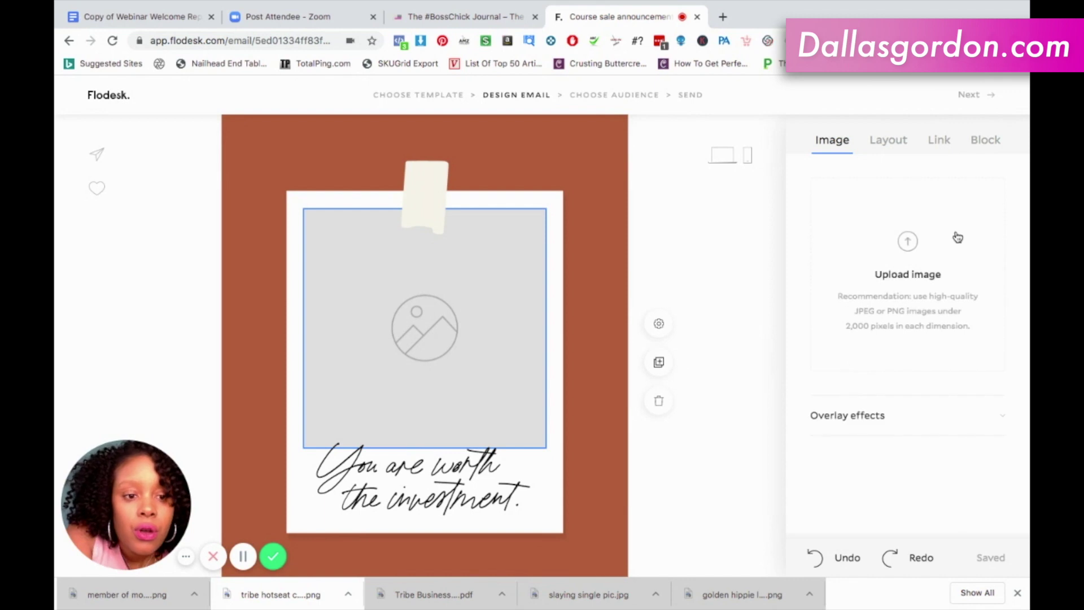
{"action": "left_click", "coordinate": [894, 263]}
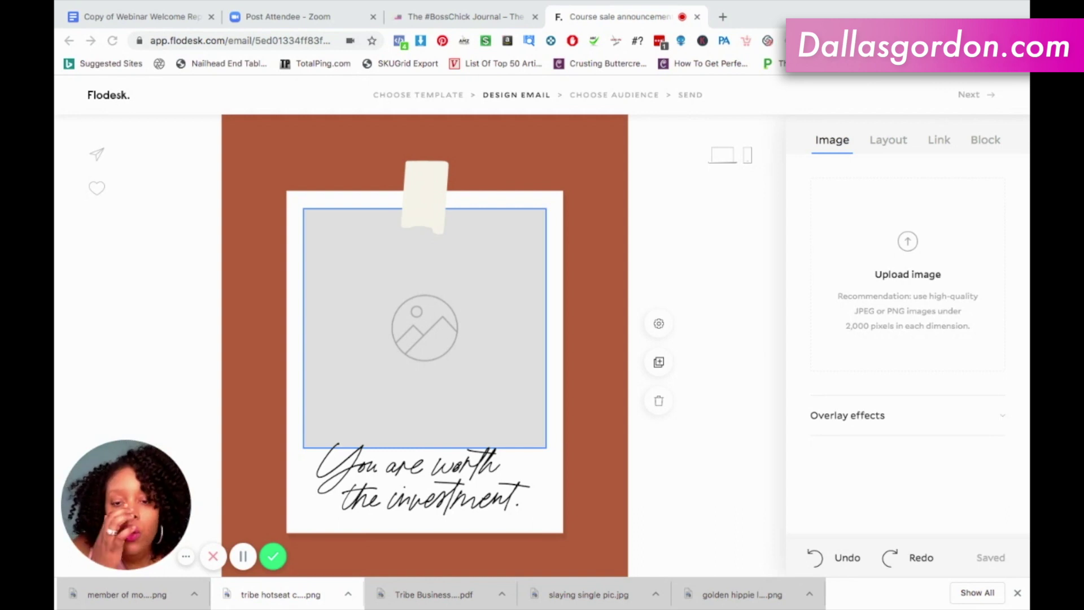
{"action": "key", "text": "Return"}
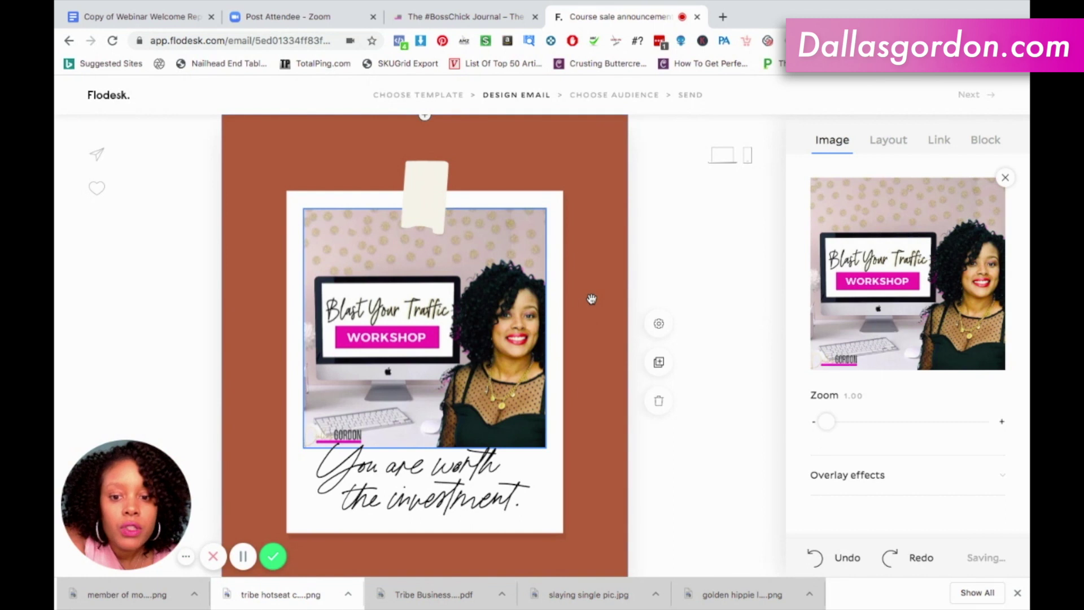
{"action": "scroll", "coordinate": [612, 249], "scroll_direction": "up", "scroll_amount": 2}
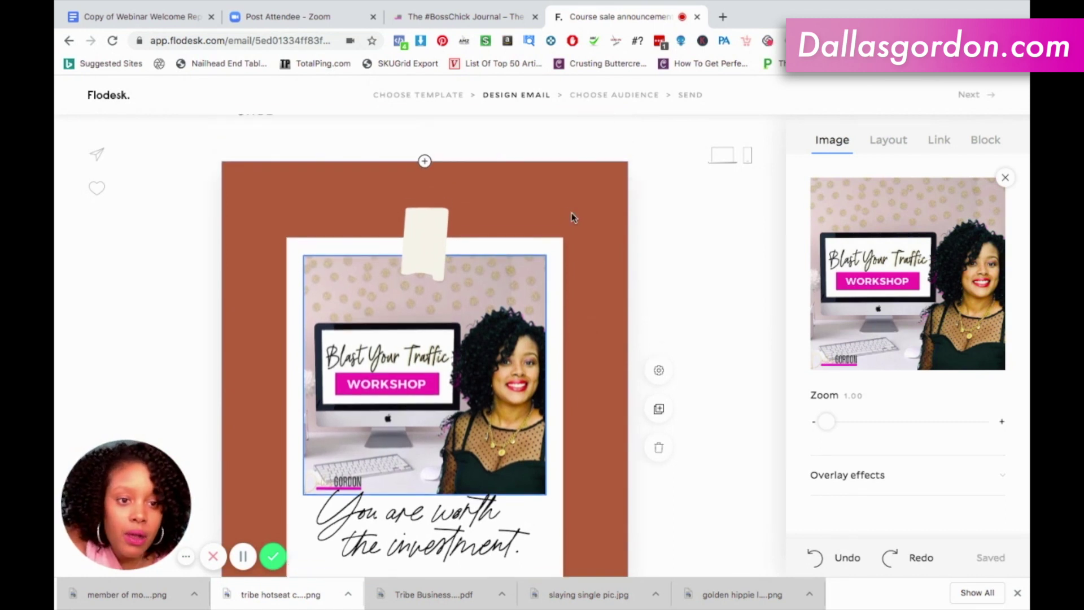
{"action": "left_click", "coordinate": [571, 216]}
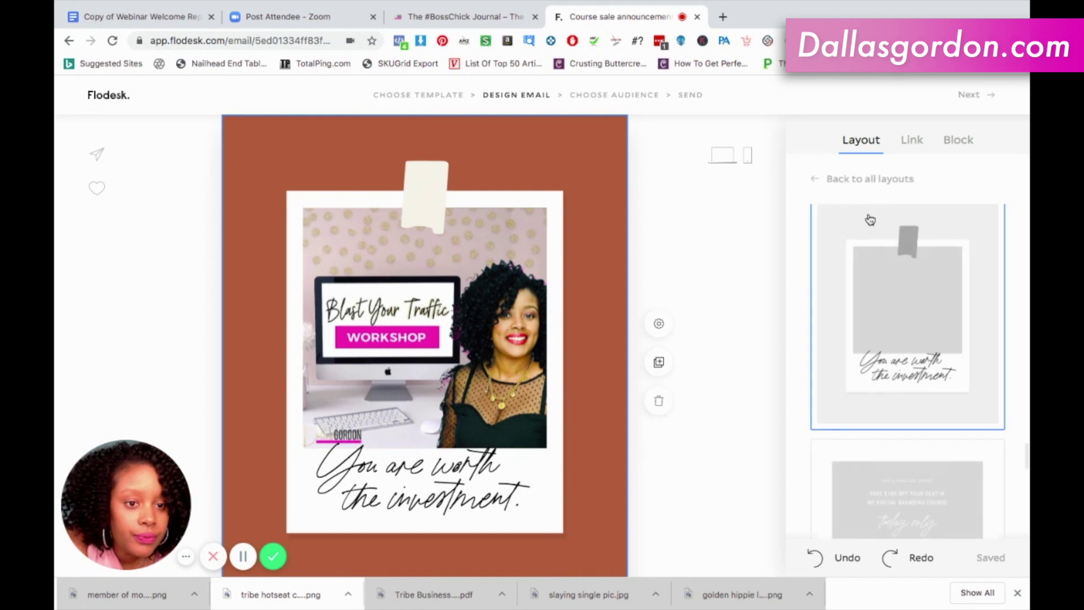
- Set the polaroid block's background colour to pink #FF5FAD in its Block settings
{"action": "scroll", "coordinate": [907, 296], "scroll_direction": "down", "scroll_amount": 5}
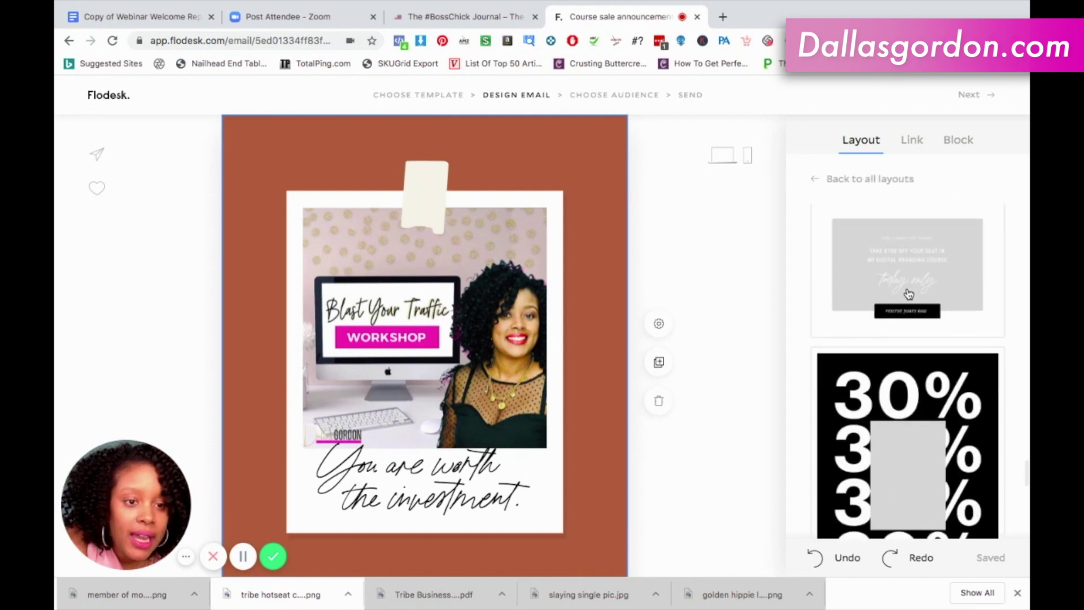
{"action": "scroll", "coordinate": [908, 294], "scroll_direction": "up", "scroll_amount": 5}
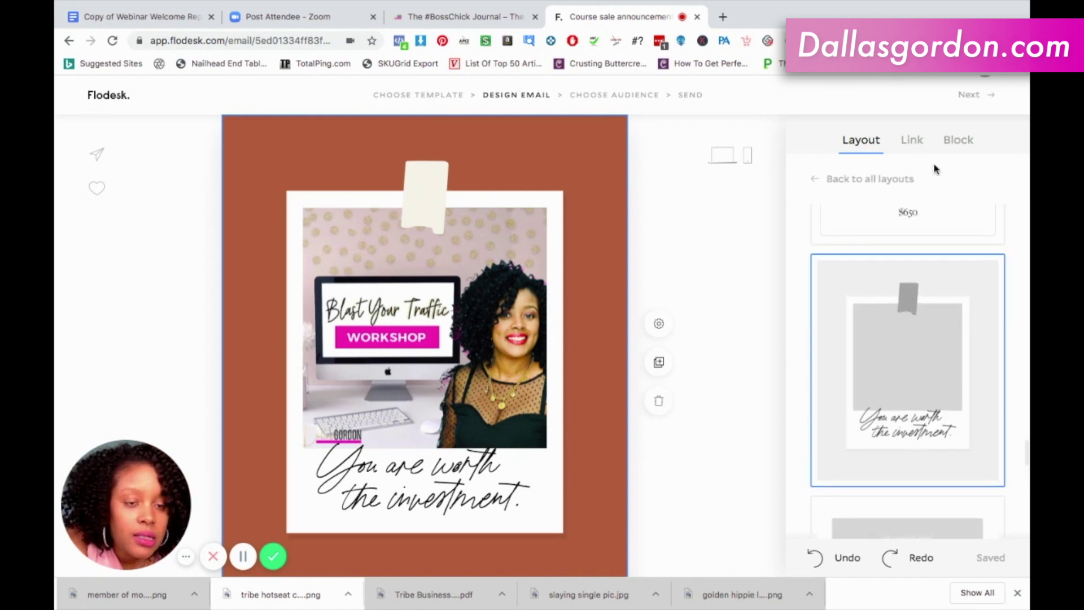
{"action": "left_click", "coordinate": [958, 140]}
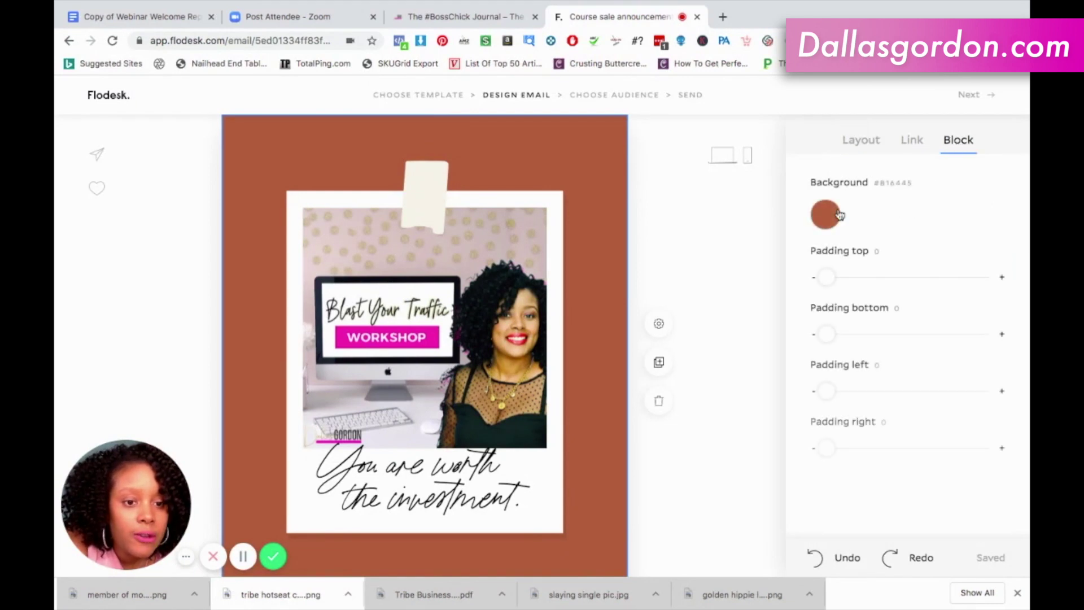
{"action": "left_click", "coordinate": [828, 217]}
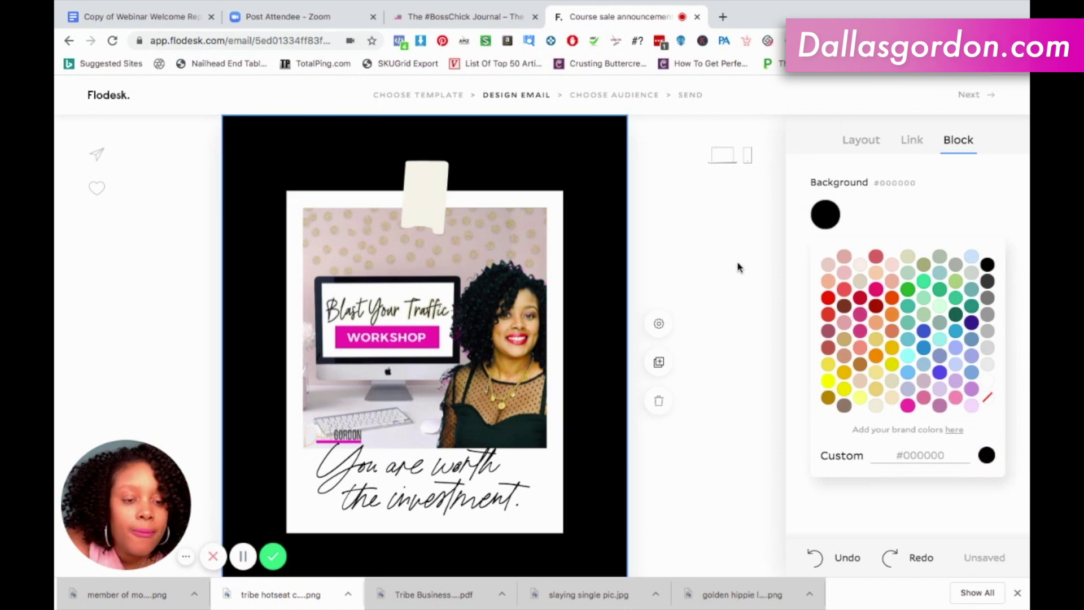
{"action": "left_click", "coordinate": [909, 406]}
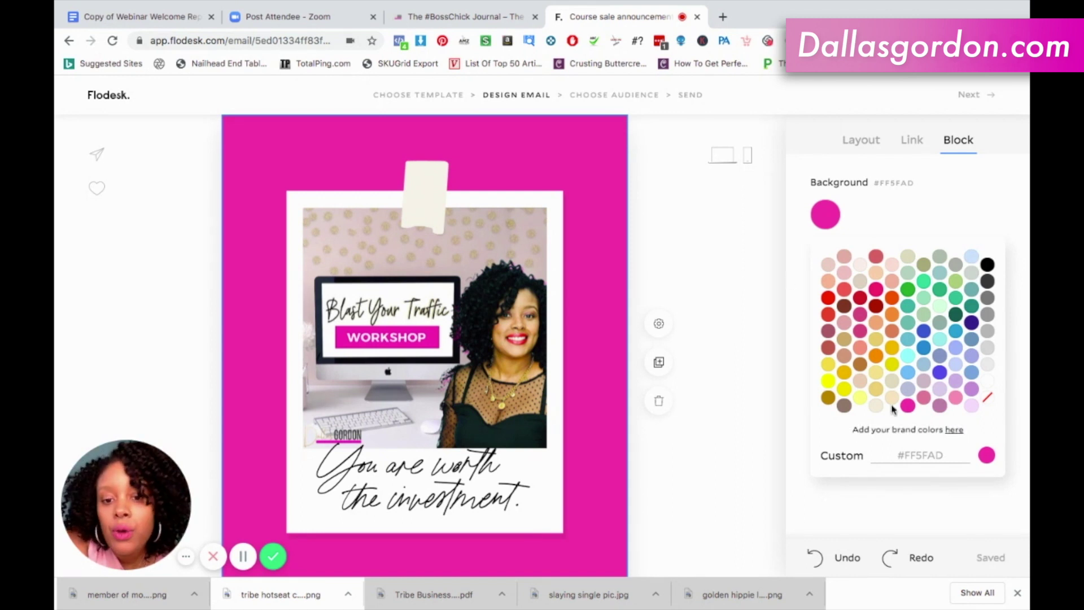
{"action": "scroll", "coordinate": [727, 267], "scroll_direction": "down", "scroll_amount": 3}
{"action": "scroll", "coordinate": [727, 268], "scroll_direction": "up", "scroll_amount": 3}
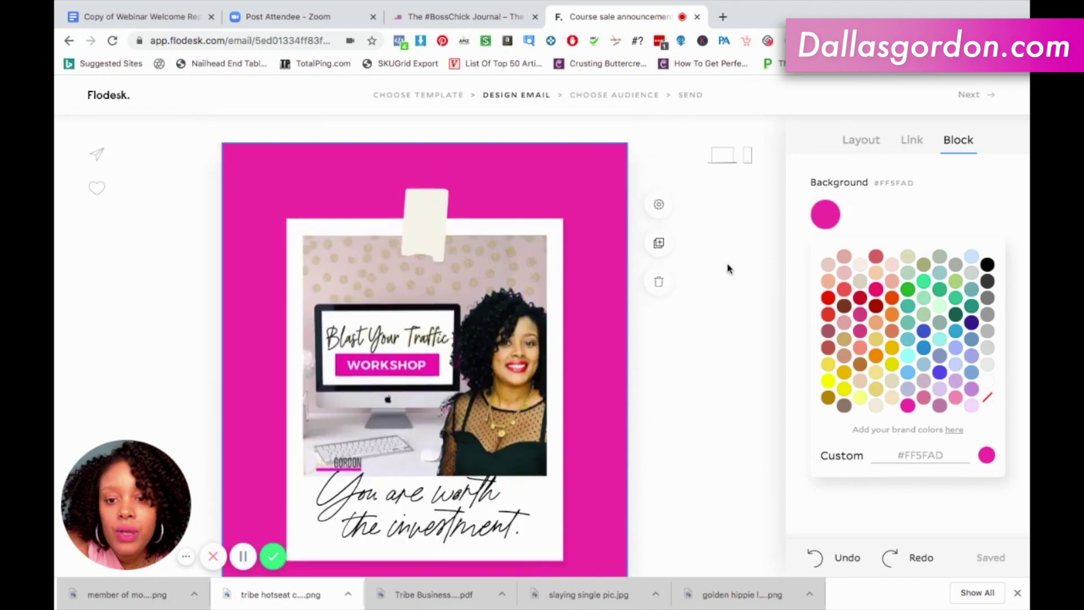
{"action": "scroll", "coordinate": [729, 269], "scroll_direction": "up", "scroll_amount": 3}
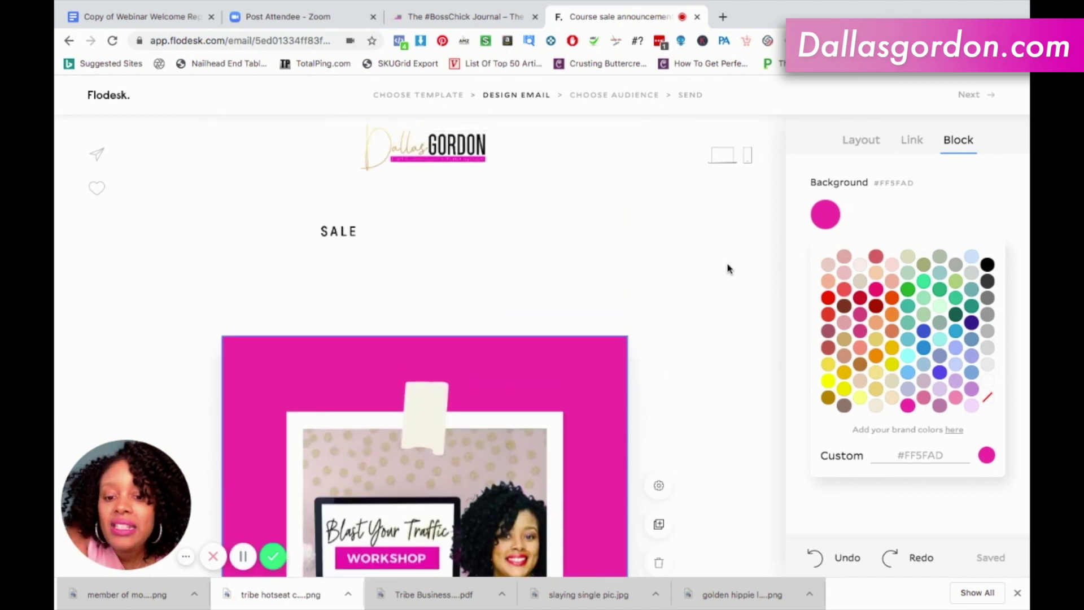
{"action": "scroll", "coordinate": [727, 268], "scroll_direction": "down", "scroll_amount": 3}
{"action": "scroll", "coordinate": [728, 268], "scroll_direction": "down", "scroll_amount": 2}
{"action": "scroll", "coordinate": [727, 269], "scroll_direction": "down", "scroll_amount": 3}
{"action": "scroll", "coordinate": [727, 269], "scroll_direction": "down", "scroll_amount": 3}
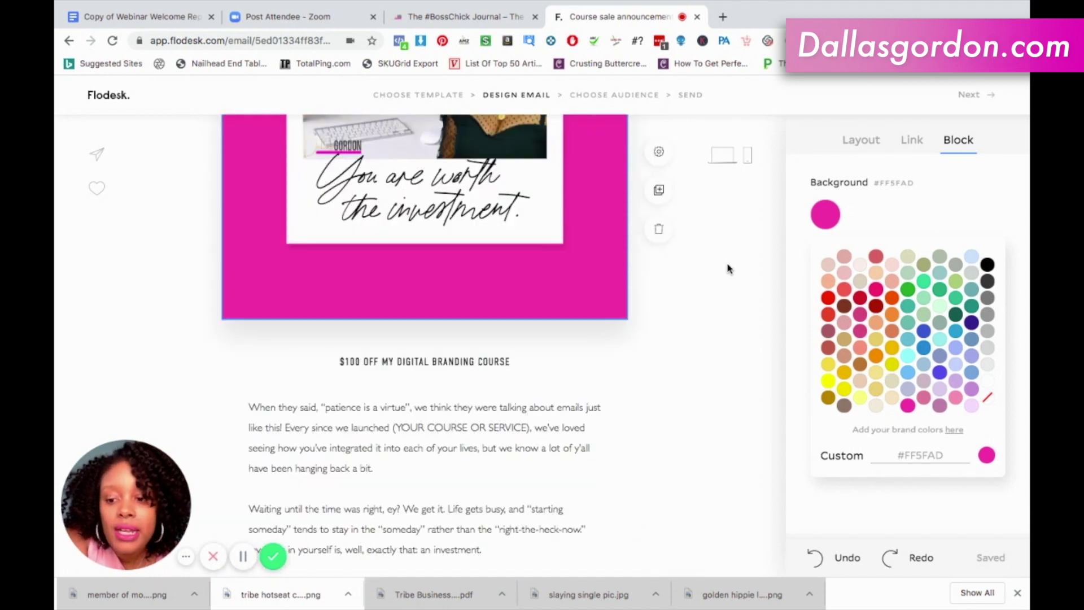
{"action": "scroll", "coordinate": [727, 269], "scroll_direction": "down", "scroll_amount": 2}
{"action": "scroll", "coordinate": [727, 269], "scroll_direction": "down", "scroll_amount": 2}
{"action": "scroll", "coordinate": [727, 269], "scroll_direction": "down", "scroll_amount": 4}
{"action": "scroll", "coordinate": [728, 269], "scroll_direction": "down", "scroll_amount": 1}
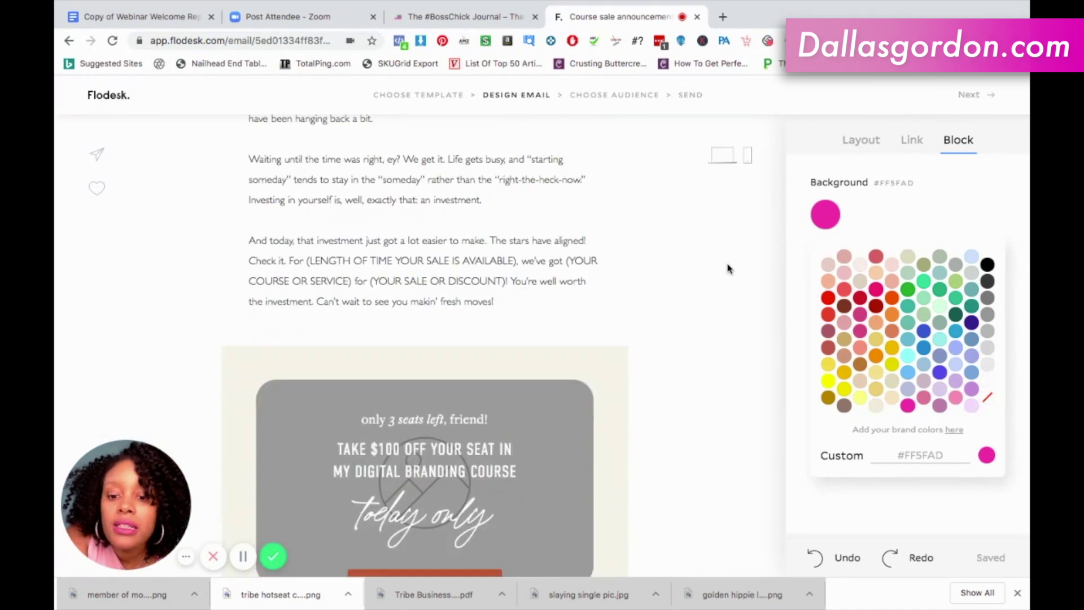
{"action": "scroll", "coordinate": [727, 269], "scroll_direction": "down", "scroll_amount": 2}
{"action": "scroll", "coordinate": [727, 268], "scroll_direction": "down", "scroll_amount": 4}
{"action": "scroll", "coordinate": [728, 269], "scroll_direction": "down", "scroll_amount": 1}
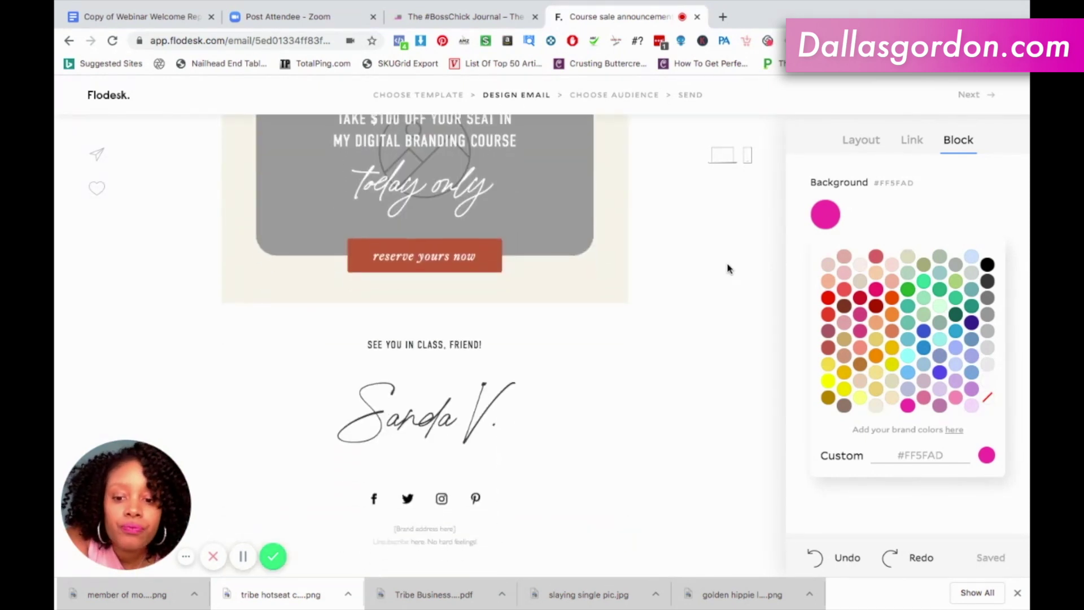
{"action": "mouse_move", "coordinate": [425, 419]}
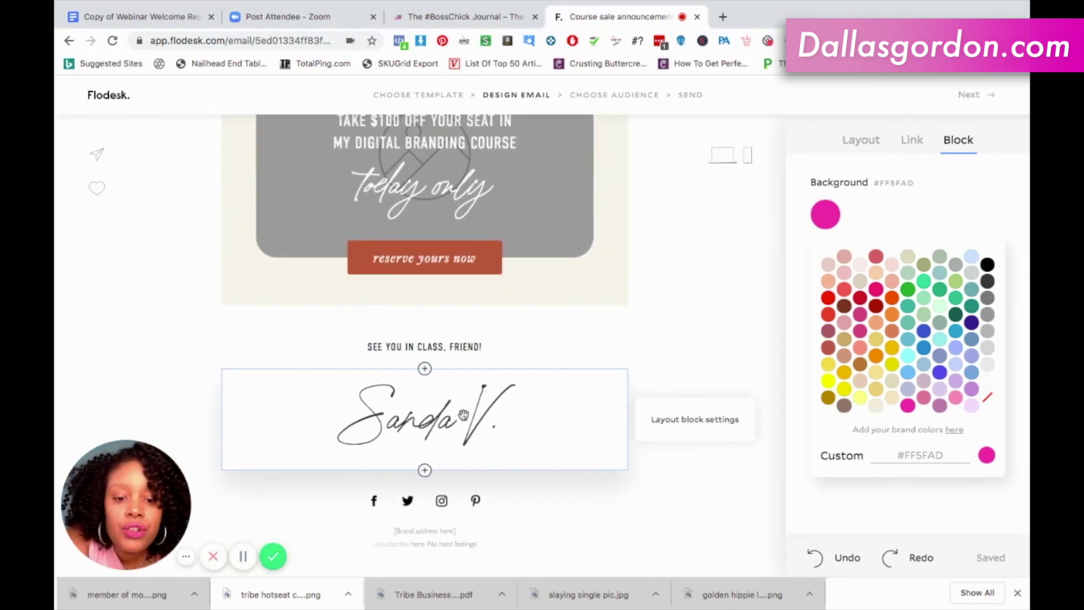
{"action": "scroll", "coordinate": [668, 283], "scroll_direction": "up", "scroll_amount": 2}
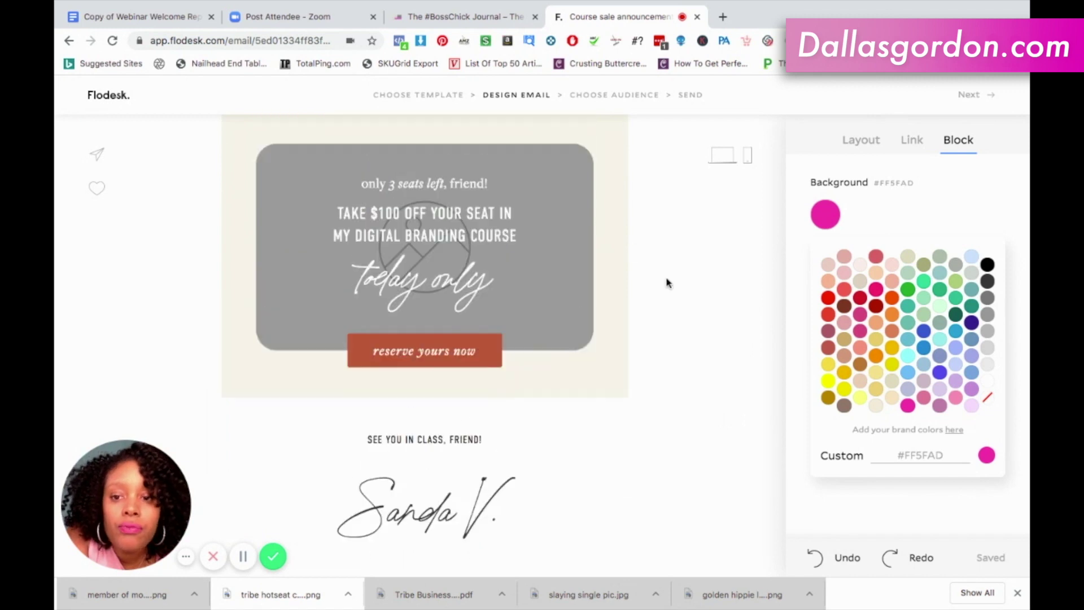
{"action": "scroll", "coordinate": [667, 283], "scroll_direction": "up", "scroll_amount": 6}
{"action": "scroll", "coordinate": [667, 283], "scroll_direction": "up", "scroll_amount": 5}
{"action": "scroll", "coordinate": [667, 283], "scroll_direction": "up", "scroll_amount": 3}
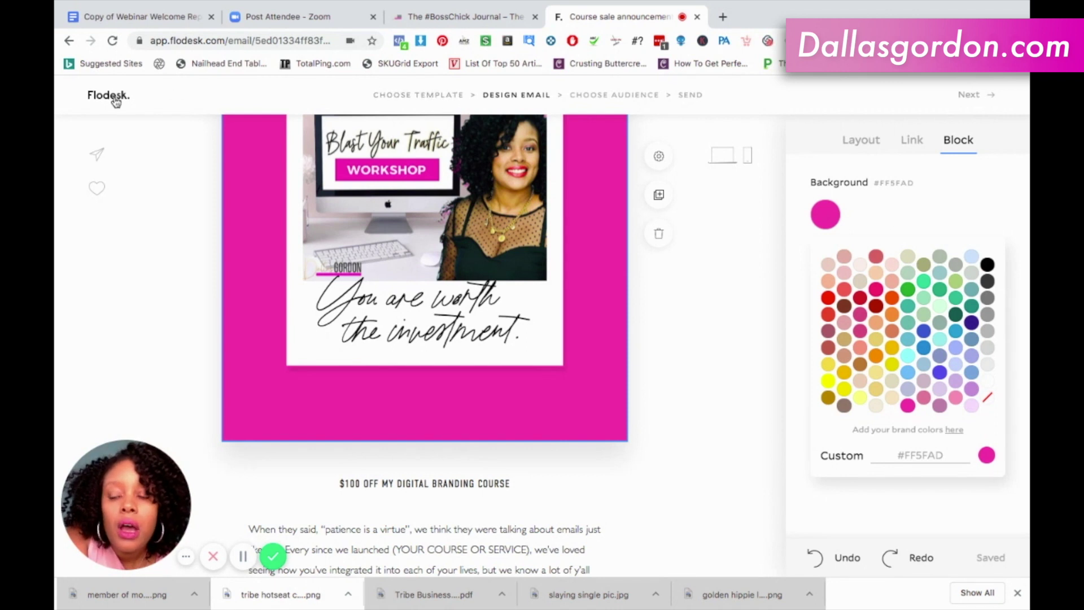
{"action": "left_click", "coordinate": [668, 314]}
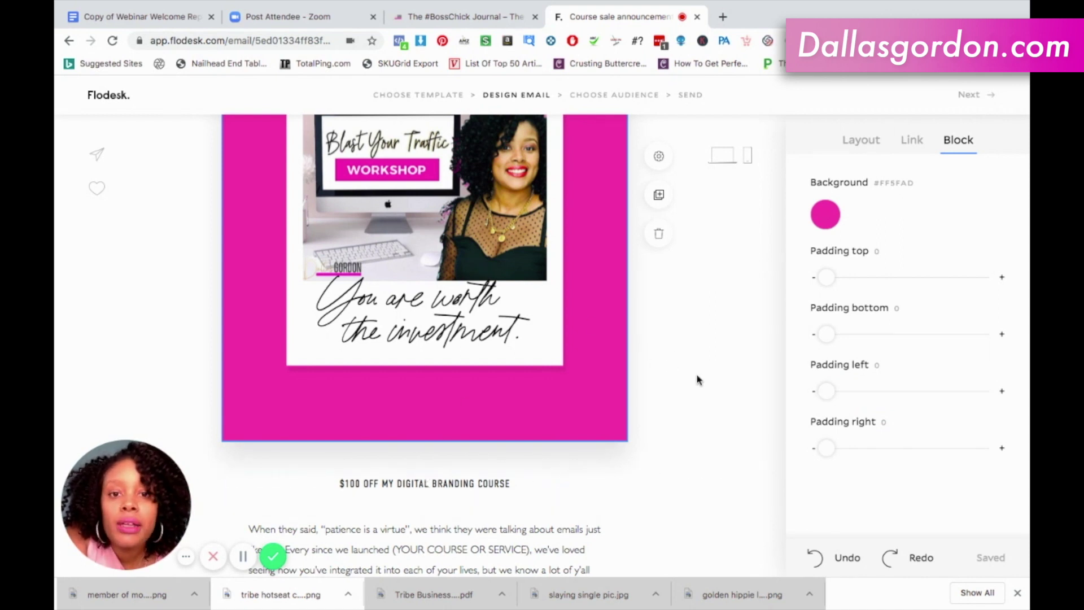
- Return to My emails, keeping the Course sale announcement as a draft
{"action": "left_click", "coordinate": [109, 95]}
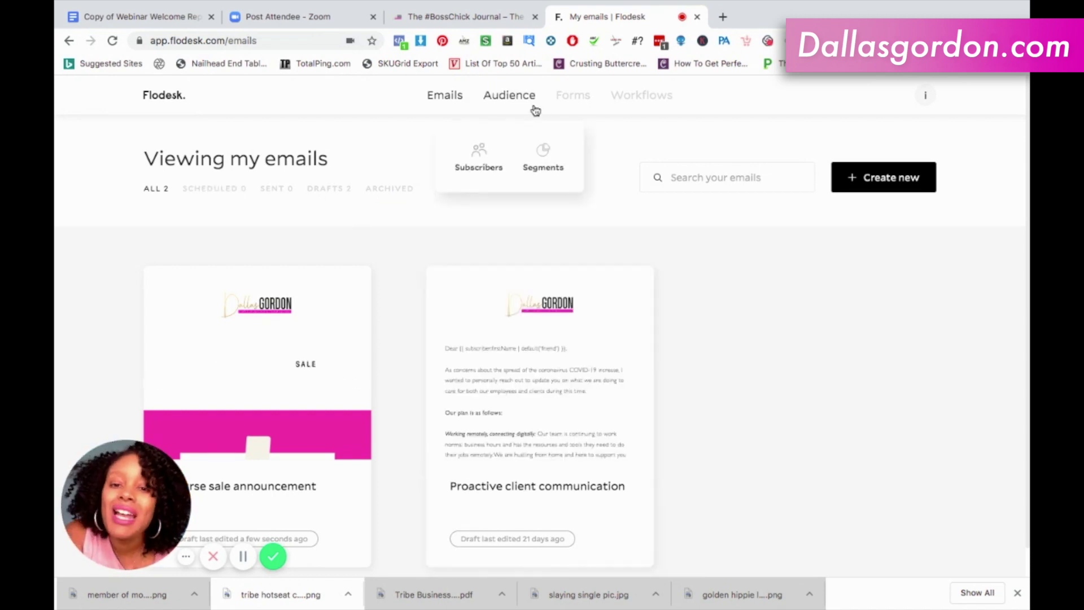
{"action": "mouse_move", "coordinate": [509, 94]}
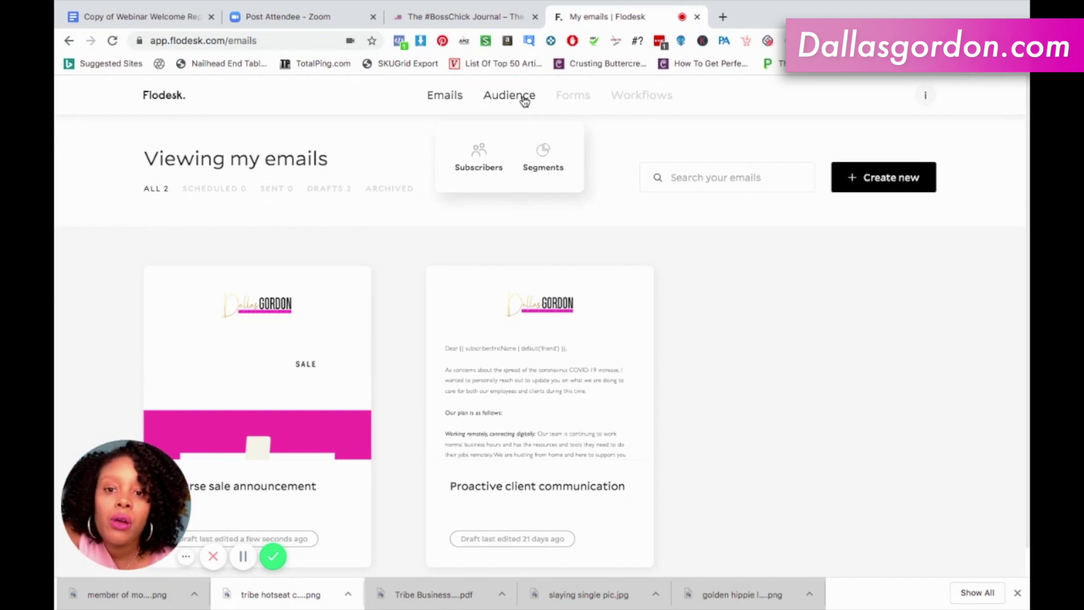
- View the Audience subscriber list, then move on to the Forms overview
{"action": "left_click", "coordinate": [524, 101]}
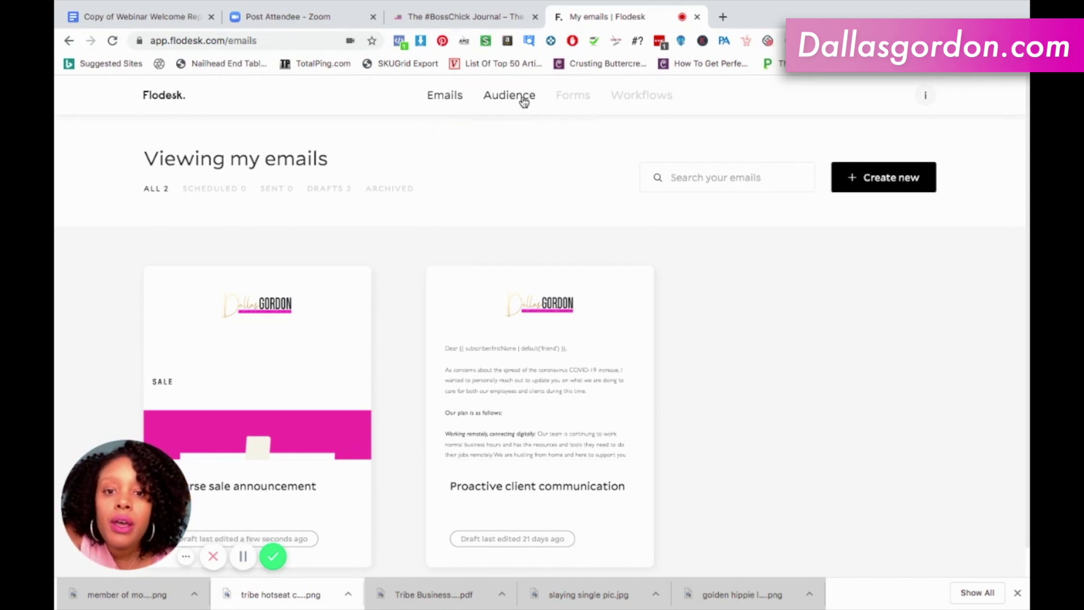
{"action": "left_click", "coordinate": [517, 105]}
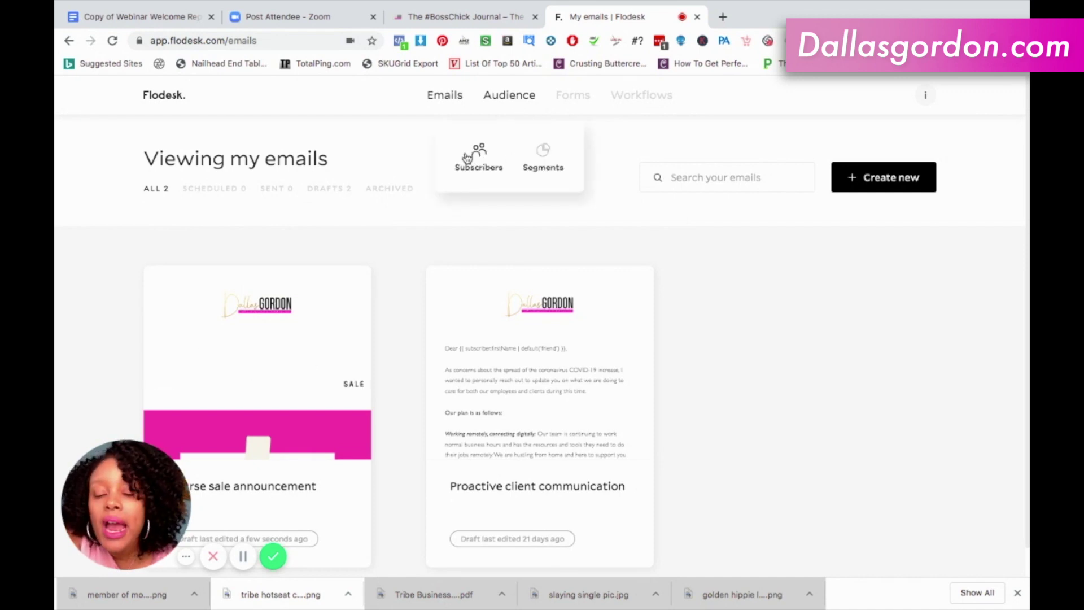
{"action": "mouse_move", "coordinate": [509, 95]}
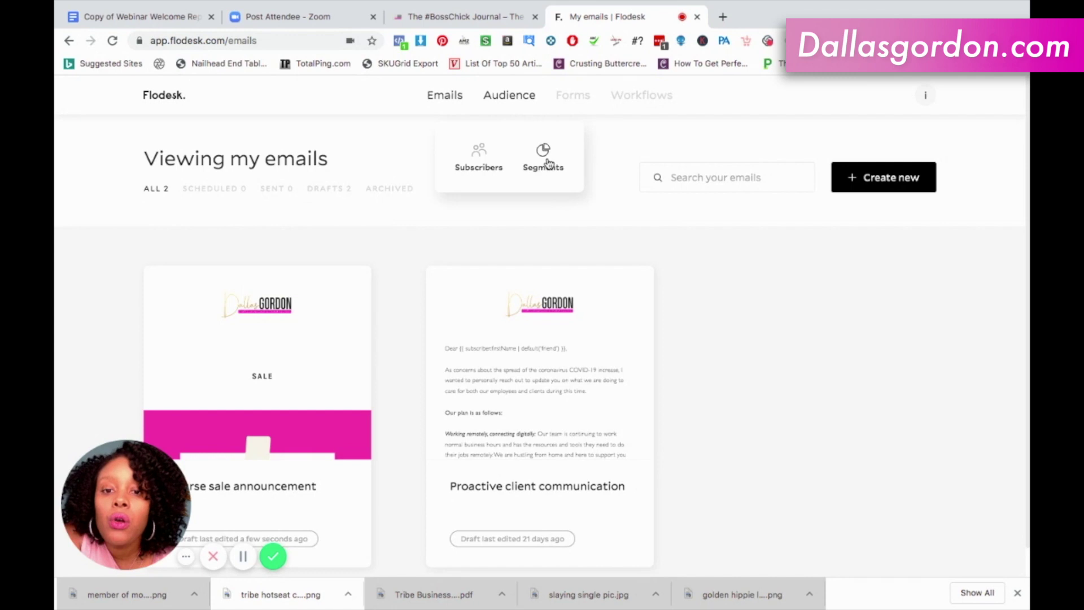
{"action": "left_click", "coordinate": [476, 169]}
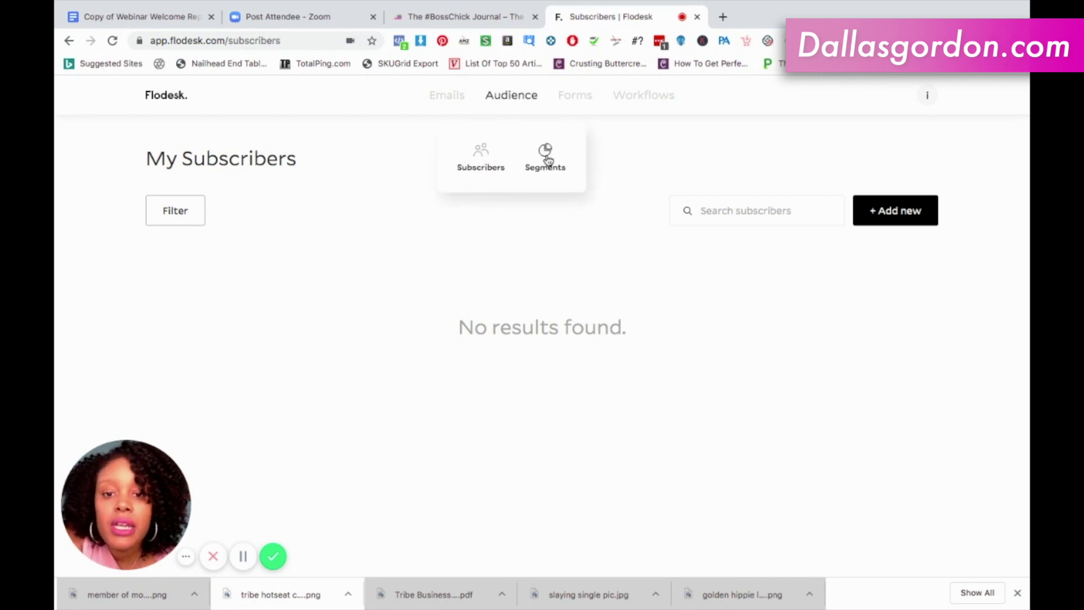
{"action": "left_click", "coordinate": [578, 100]}
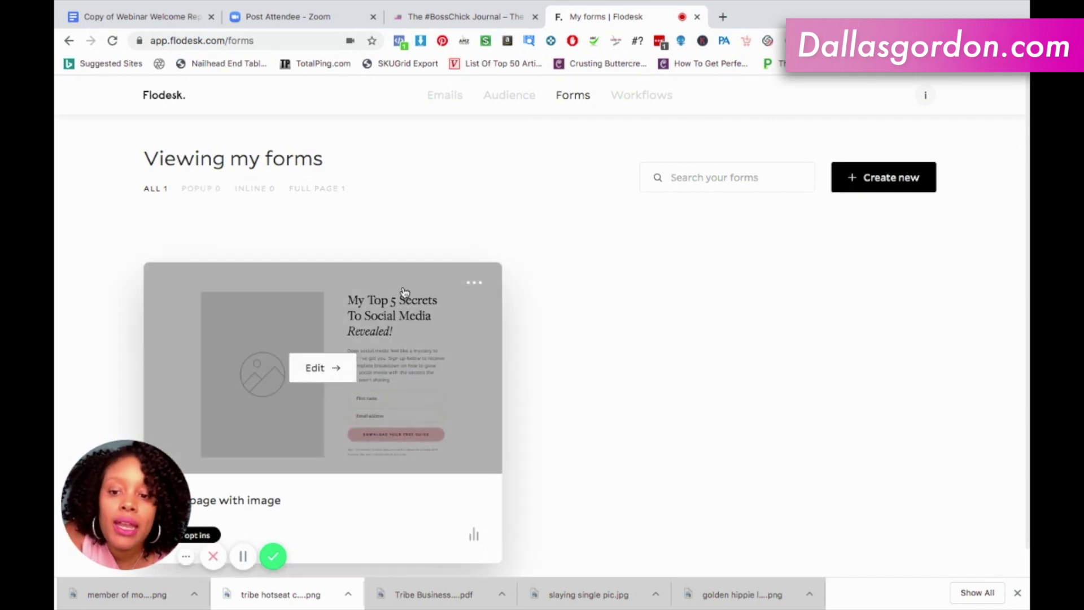
- Filter forms by Popup, Inline and Full page, then edit 'My Top 5 Secrets' form
{"action": "left_click", "coordinate": [202, 189]}
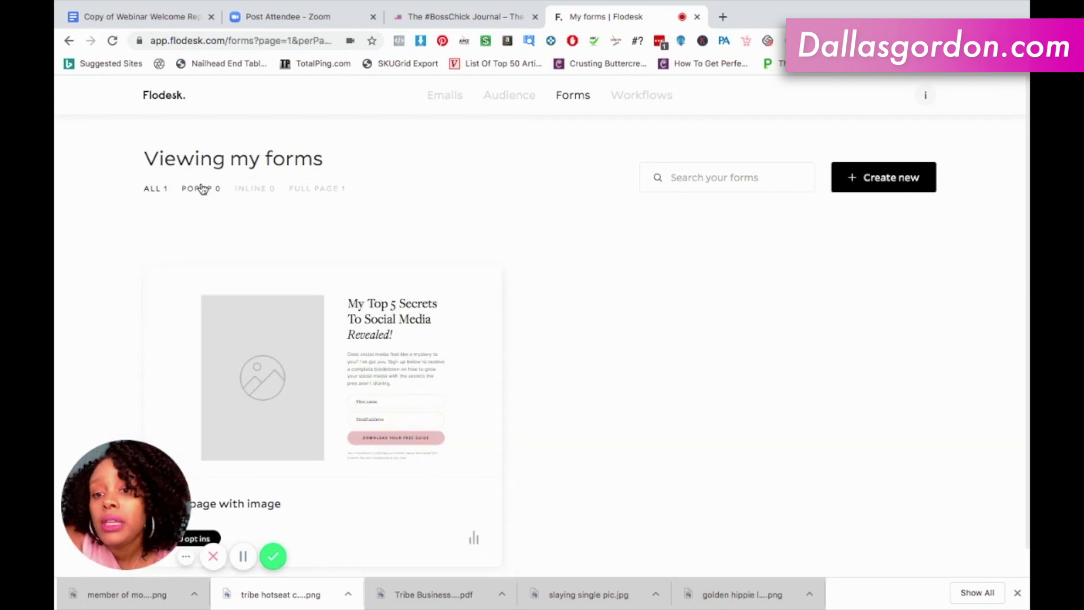
{"action": "left_click", "coordinate": [253, 190]}
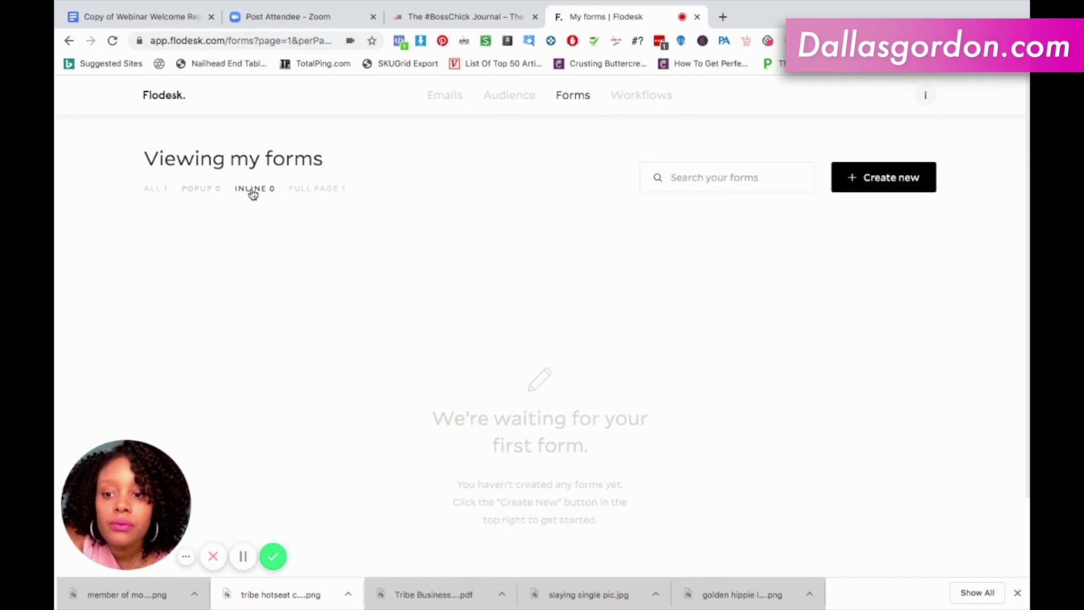
{"action": "left_click", "coordinate": [313, 194]}
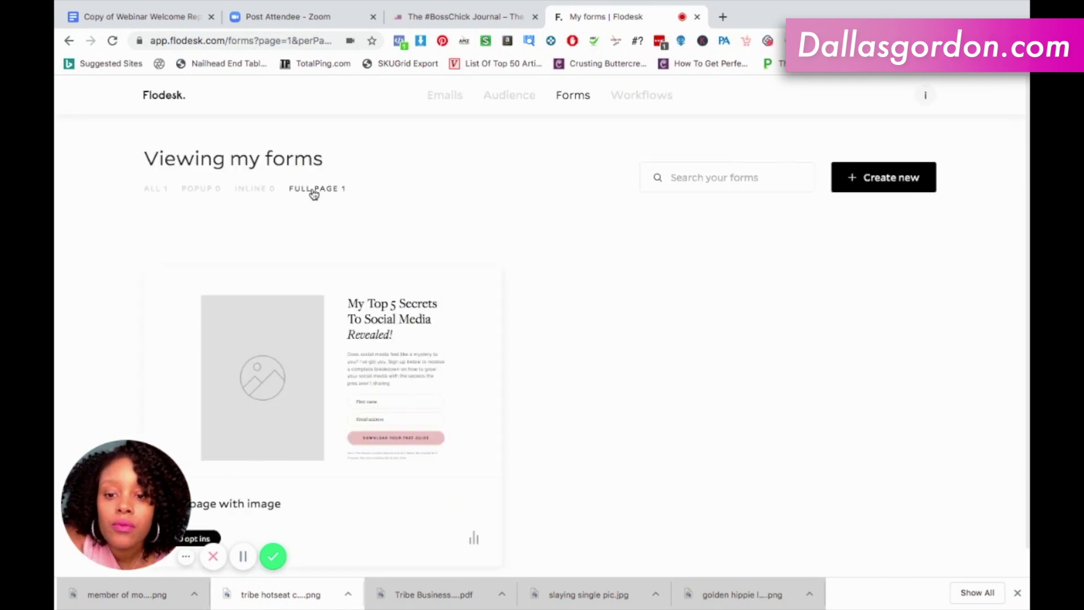
{"action": "scroll", "coordinate": [541, 242], "scroll_direction": "down", "scroll_amount": 2}
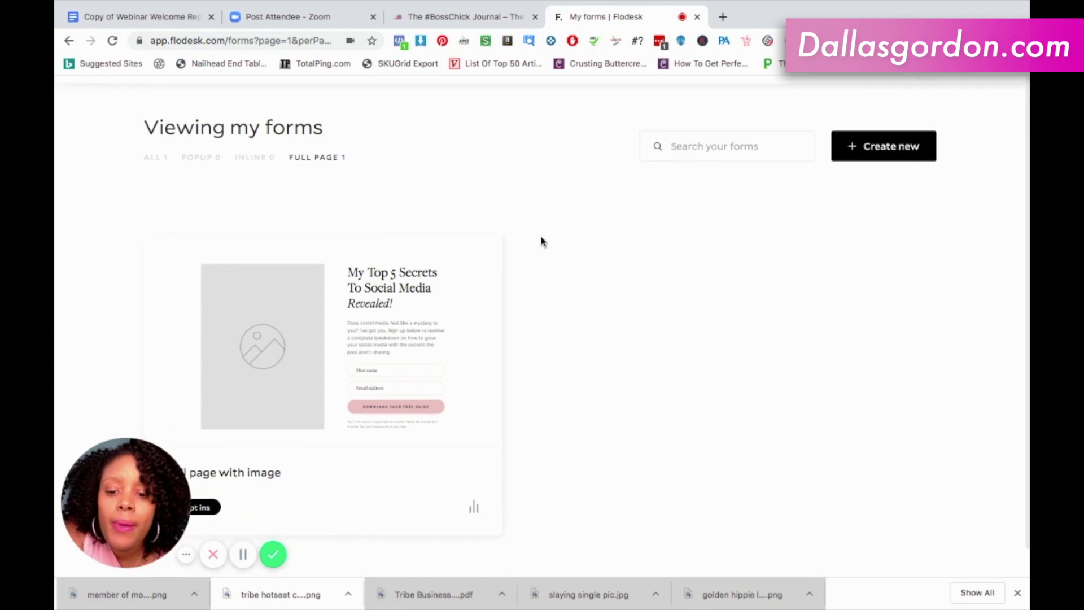
{"action": "scroll", "coordinate": [541, 242], "scroll_direction": "up", "scroll_amount": 2}
{"action": "scroll", "coordinate": [541, 241], "scroll_direction": "down", "scroll_amount": 2}
{"action": "scroll", "coordinate": [540, 239], "scroll_direction": "up", "scroll_amount": 2}
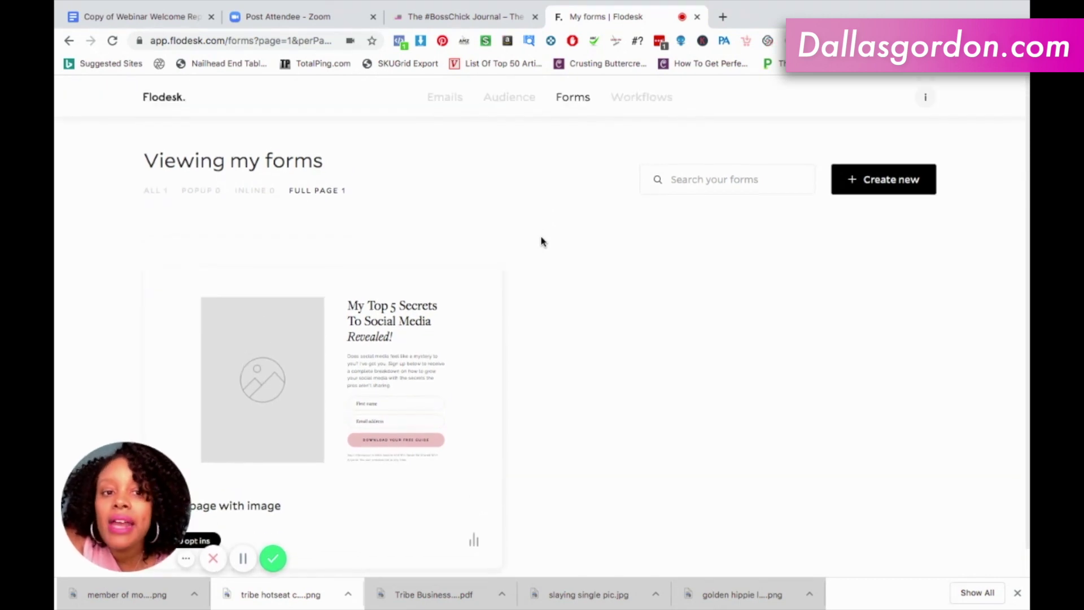
{"action": "left_click", "coordinate": [161, 190]}
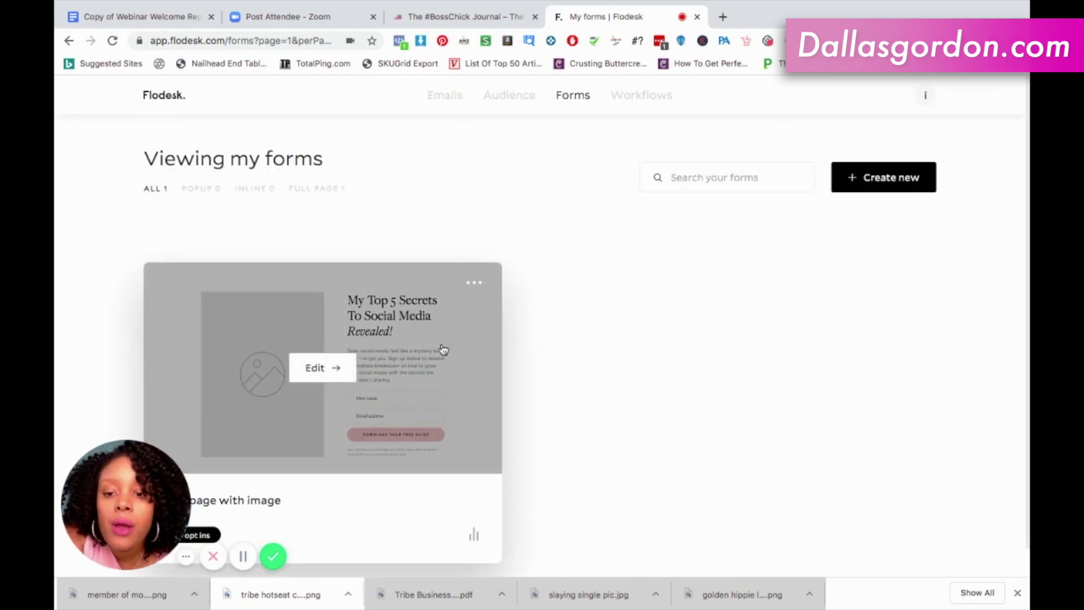
{"action": "left_click", "coordinate": [444, 349]}
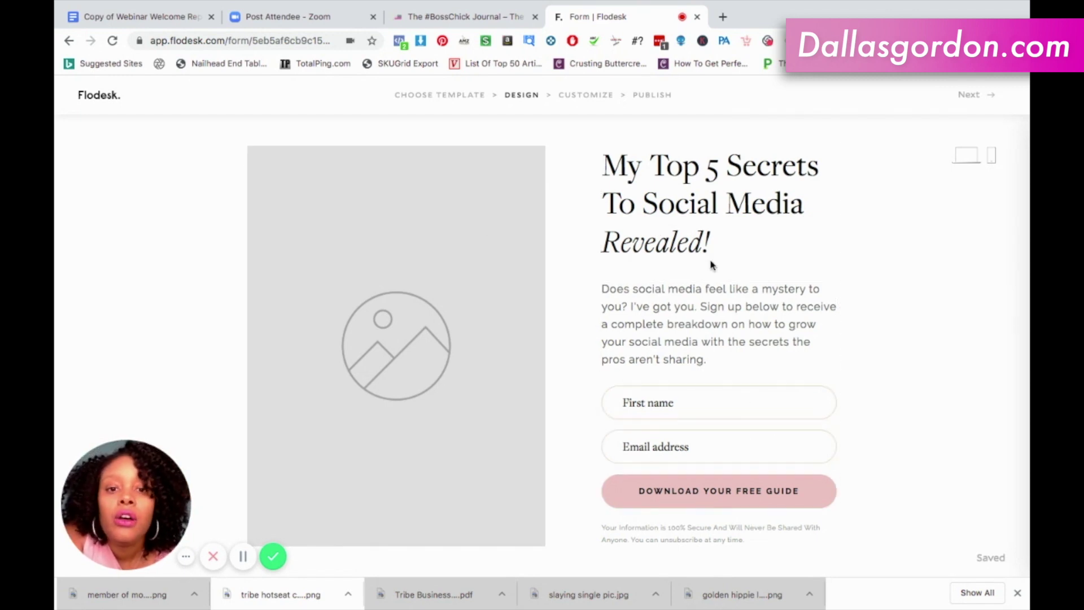
- Advance the form to its double opt-in settings, then return to template selection
{"action": "left_click", "coordinate": [590, 96]}
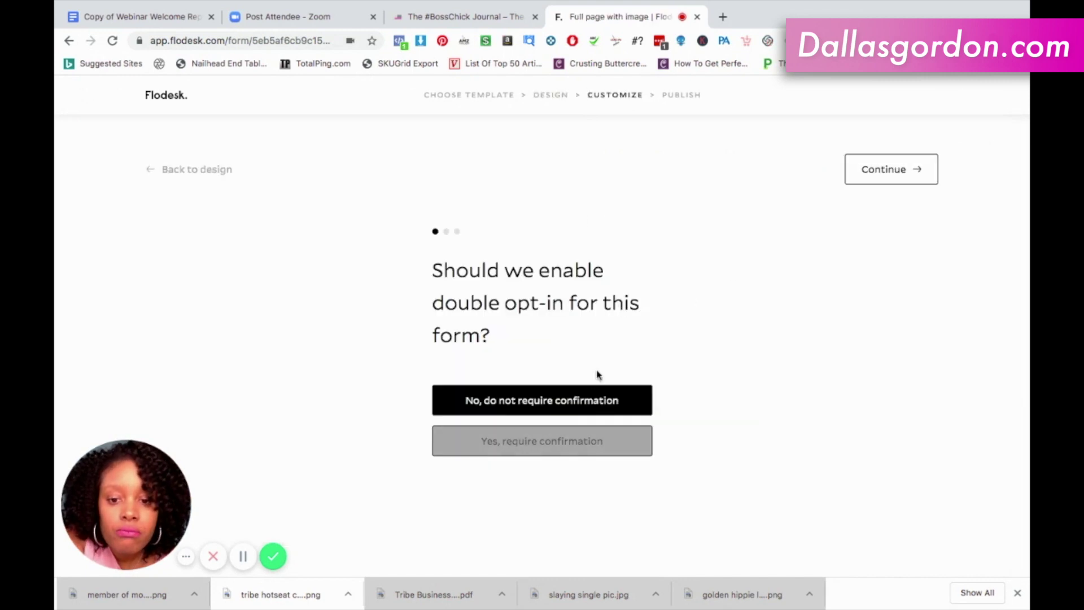
{"action": "left_click", "coordinate": [483, 97]}
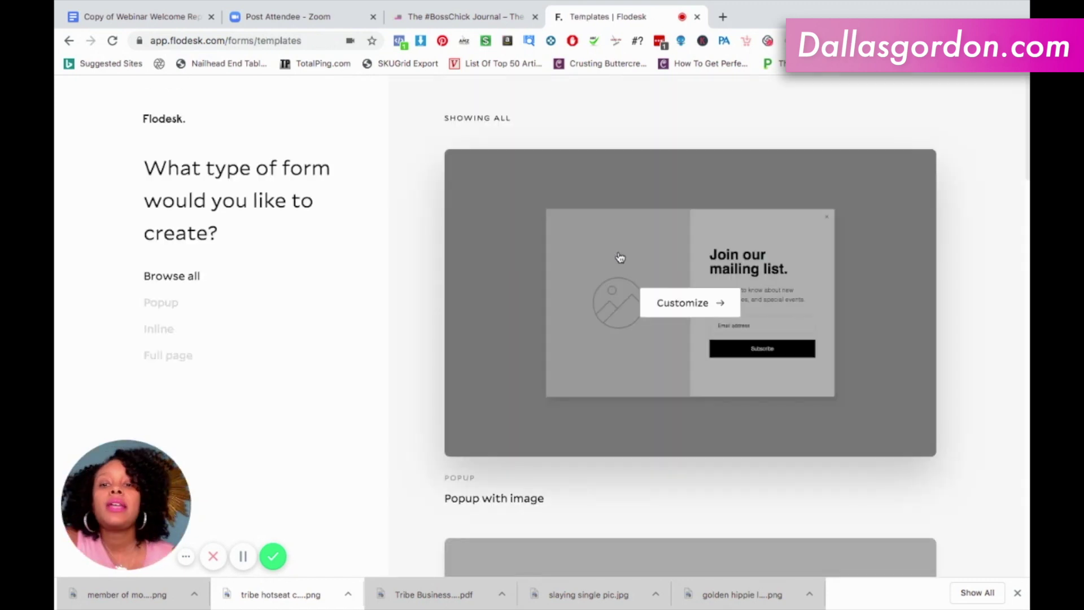
- Scroll down the form template gallery from the popups through inline designs to the full-page template
{"action": "scroll", "coordinate": [646, 314], "scroll_direction": "down", "scroll_amount": 2}
{"action": "scroll", "coordinate": [647, 320], "scroll_direction": "down", "scroll_amount": 3}
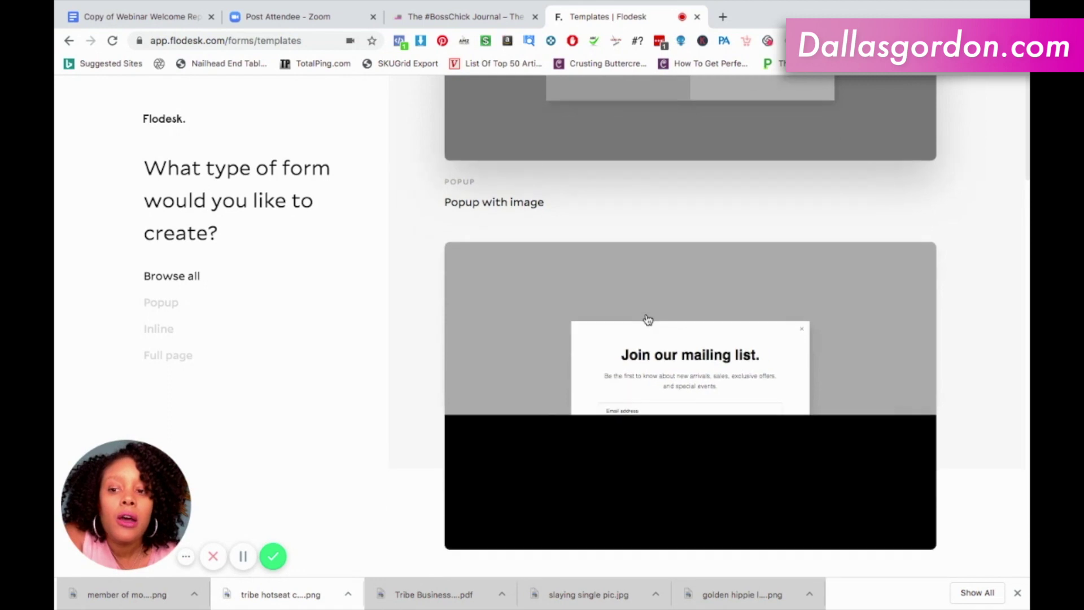
{"action": "scroll", "coordinate": [647, 318], "scroll_direction": "up", "scroll_amount": 1}
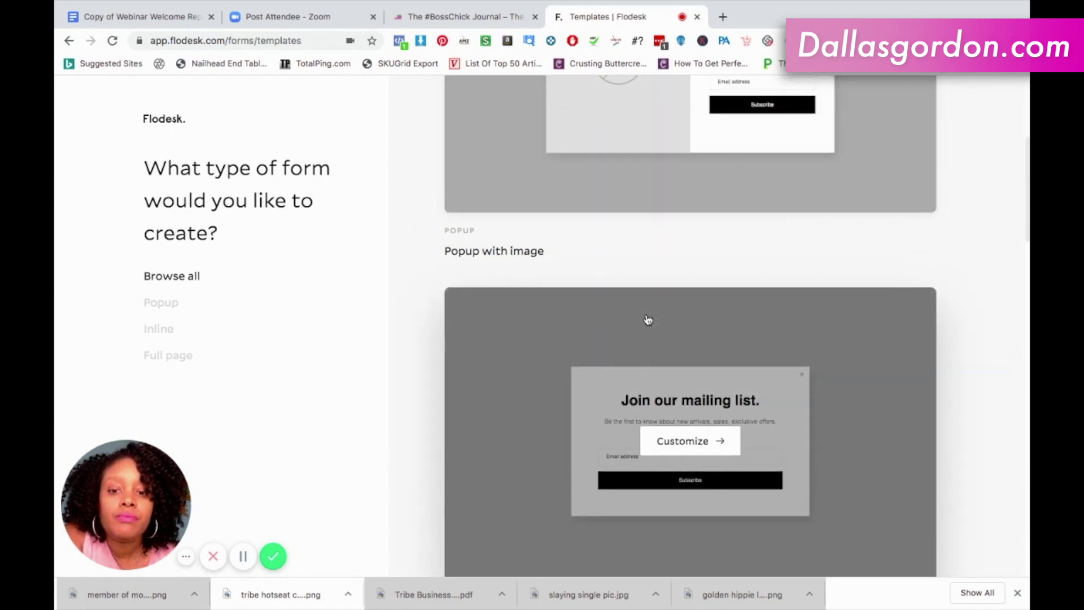
{"action": "scroll", "coordinate": [647, 320], "scroll_direction": "up", "scroll_amount": 3}
{"action": "scroll", "coordinate": [647, 319], "scroll_direction": "up", "scroll_amount": 2}
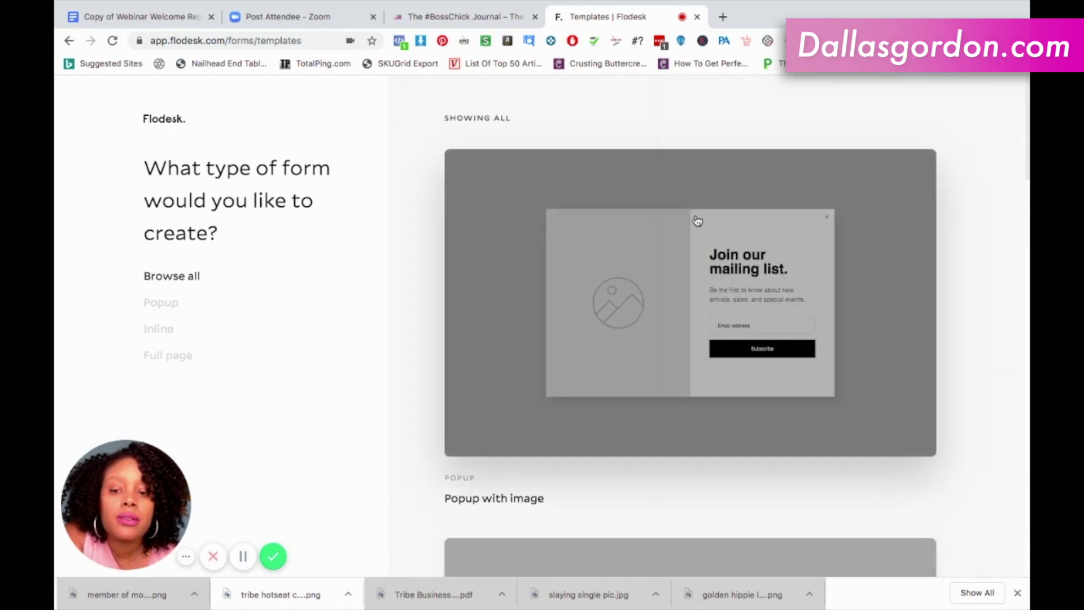
{"action": "scroll", "coordinate": [904, 304], "scroll_direction": "down", "scroll_amount": 1}
{"action": "scroll", "coordinate": [903, 304], "scroll_direction": "down", "scroll_amount": 2}
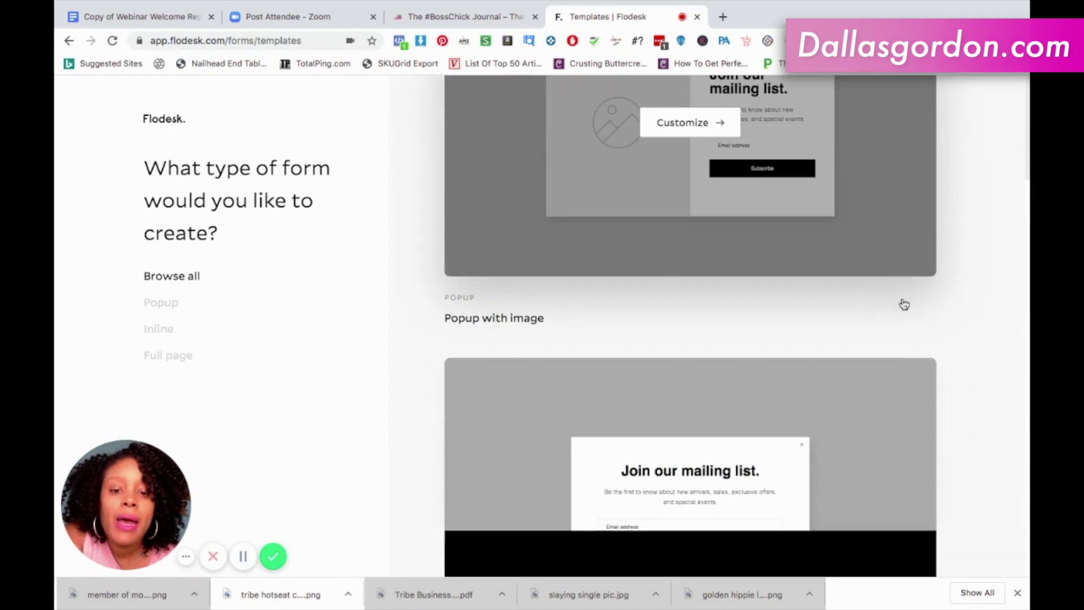
{"action": "scroll", "coordinate": [904, 304], "scroll_direction": "down", "scroll_amount": 1}
{"action": "scroll", "coordinate": [904, 305], "scroll_direction": "down", "scroll_amount": 3}
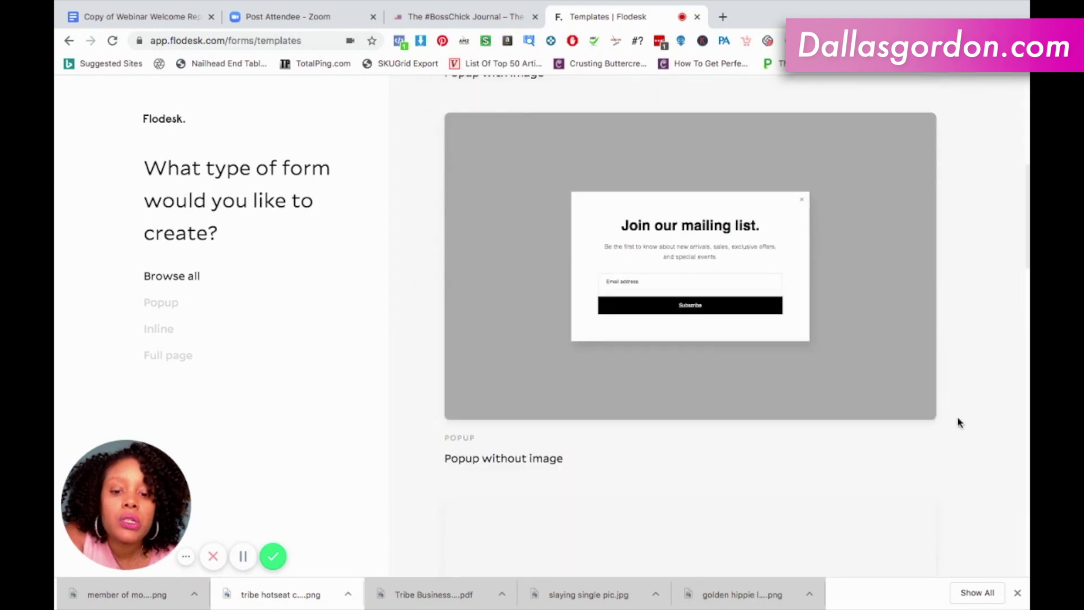
{"action": "scroll", "coordinate": [947, 424], "scroll_direction": "down", "scroll_amount": 2}
{"action": "scroll", "coordinate": [947, 425], "scroll_direction": "down", "scroll_amount": 1}
{"action": "scroll", "coordinate": [947, 425], "scroll_direction": "down", "scroll_amount": 1}
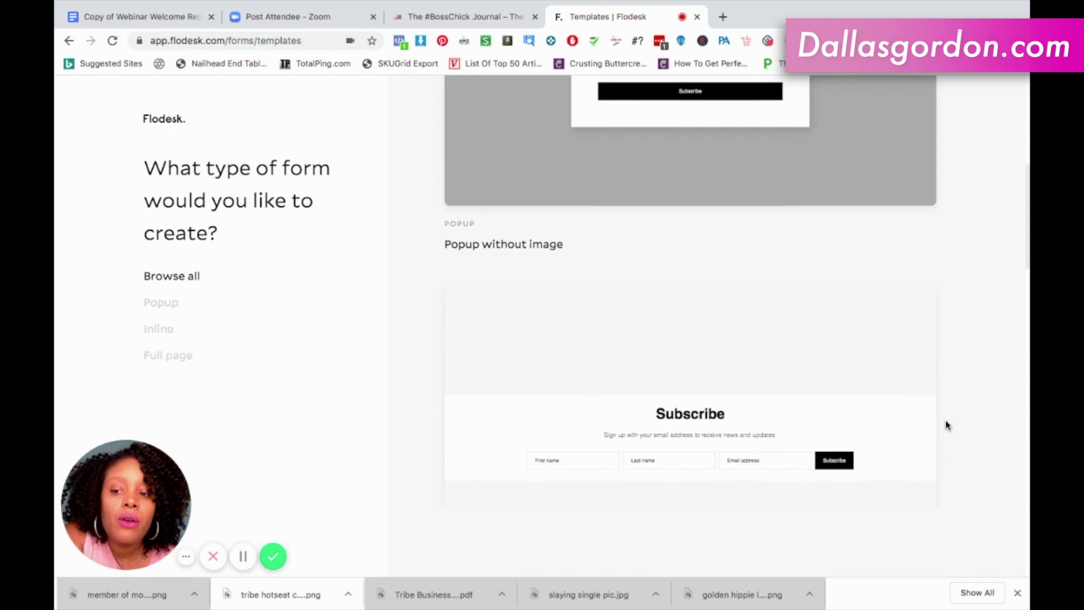
{"action": "scroll", "coordinate": [947, 425], "scroll_direction": "down", "scroll_amount": 1}
{"action": "scroll", "coordinate": [946, 425], "scroll_direction": "down", "scroll_amount": 1}
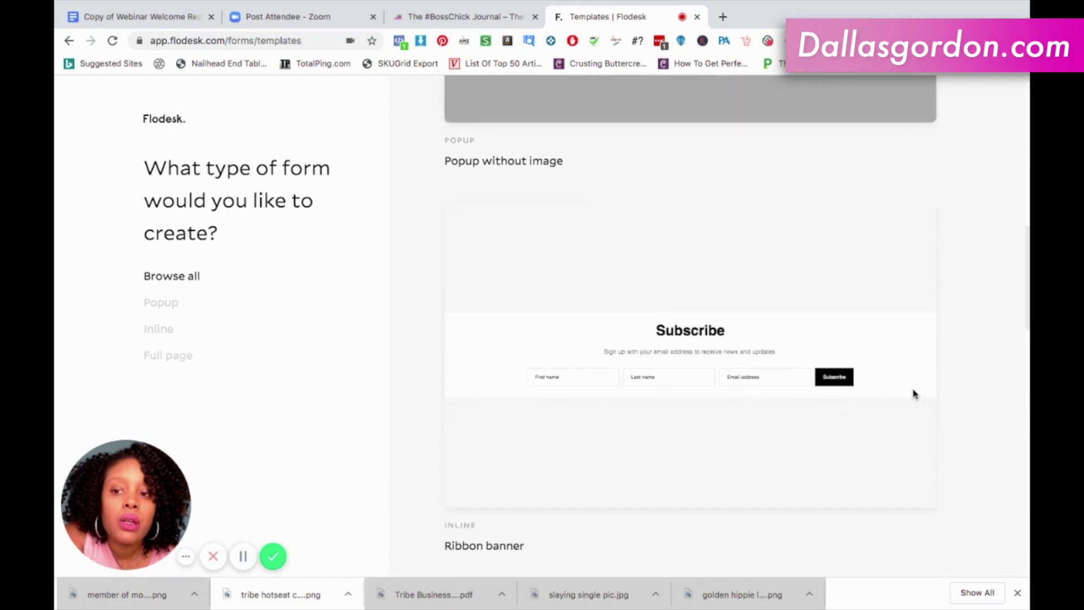
{"action": "scroll", "coordinate": [962, 456], "scroll_direction": "down", "scroll_amount": 1}
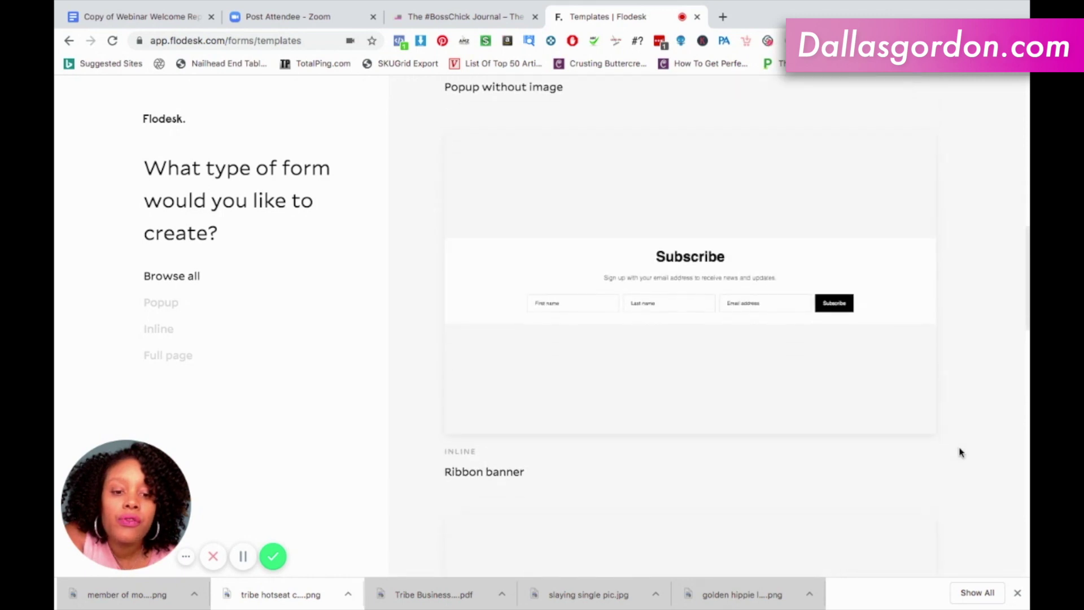
{"action": "scroll", "coordinate": [962, 455], "scroll_direction": "down", "scroll_amount": 2}
{"action": "scroll", "coordinate": [962, 451], "scroll_direction": "down", "scroll_amount": 2}
{"action": "scroll", "coordinate": [961, 450], "scroll_direction": "down", "scroll_amount": 1}
{"action": "scroll", "coordinate": [961, 450], "scroll_direction": "down", "scroll_amount": 2}
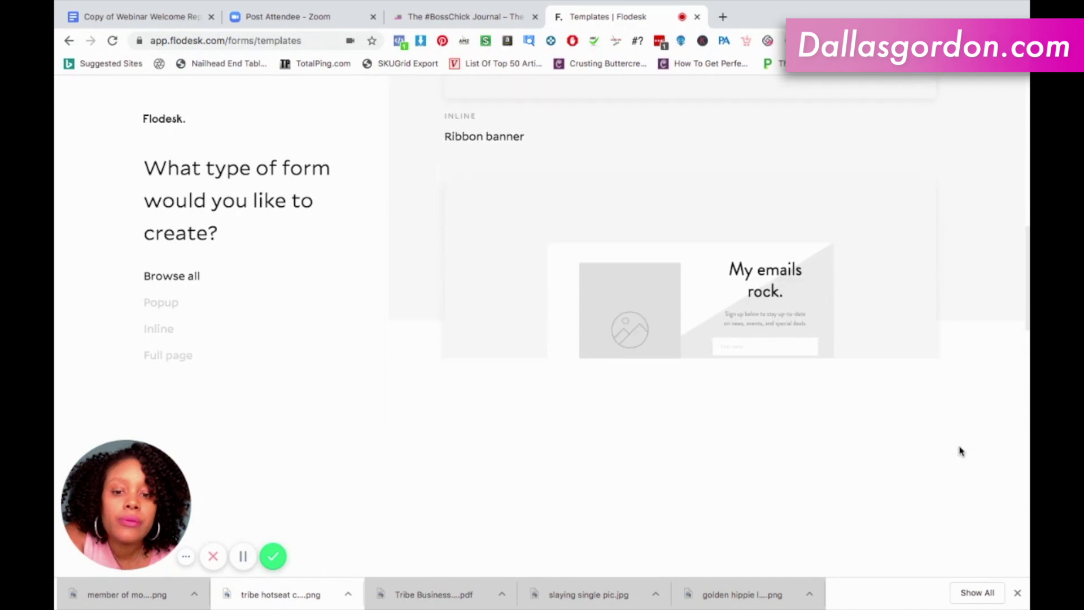
{"action": "scroll", "coordinate": [961, 450], "scroll_direction": "down", "scroll_amount": 1}
{"action": "scroll", "coordinate": [961, 450], "scroll_direction": "down", "scroll_amount": 3}
{"action": "scroll", "coordinate": [961, 450], "scroll_direction": "down", "scroll_amount": 1}
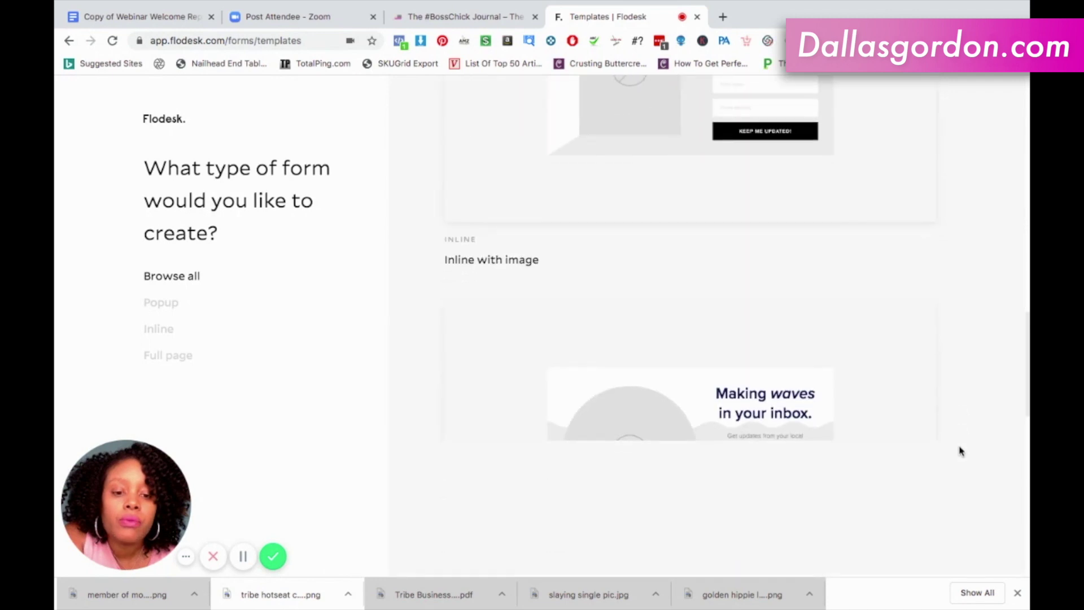
{"action": "scroll", "coordinate": [961, 450], "scroll_direction": "down", "scroll_amount": 1}
{"action": "scroll", "coordinate": [961, 450], "scroll_direction": "down", "scroll_amount": 2}
{"action": "scroll", "coordinate": [961, 450], "scroll_direction": "down", "scroll_amount": 1}
{"action": "scroll", "coordinate": [961, 450], "scroll_direction": "down", "scroll_amount": 3}
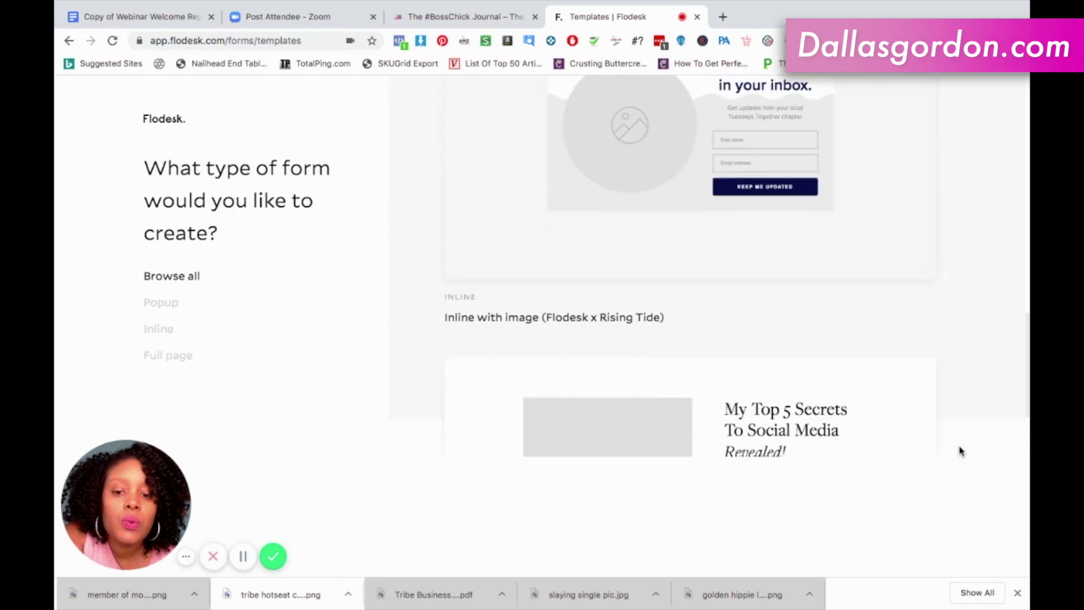
{"action": "scroll", "coordinate": [961, 450], "scroll_direction": "down", "scroll_amount": 3}
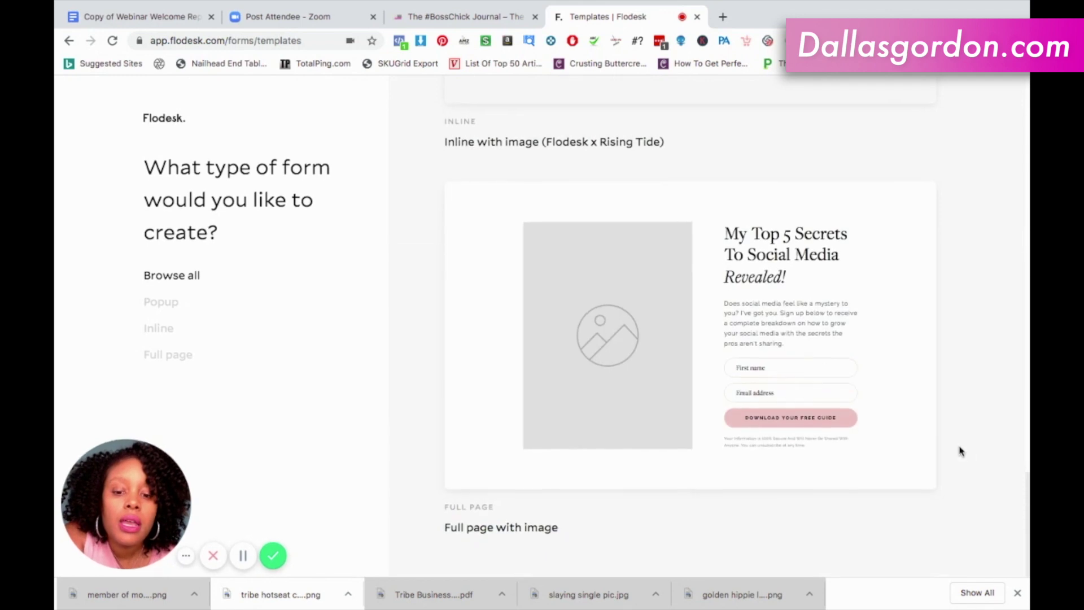
{"action": "mouse_move", "coordinate": [690, 332]}
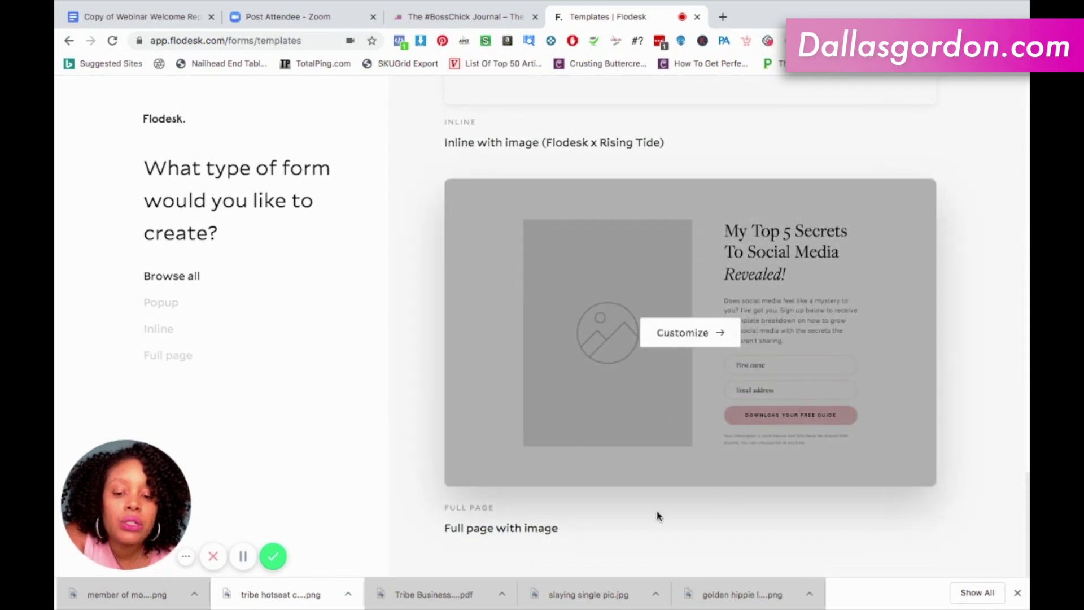
{"action": "scroll", "coordinate": [556, 525], "scroll_direction": "down", "scroll_amount": 5}
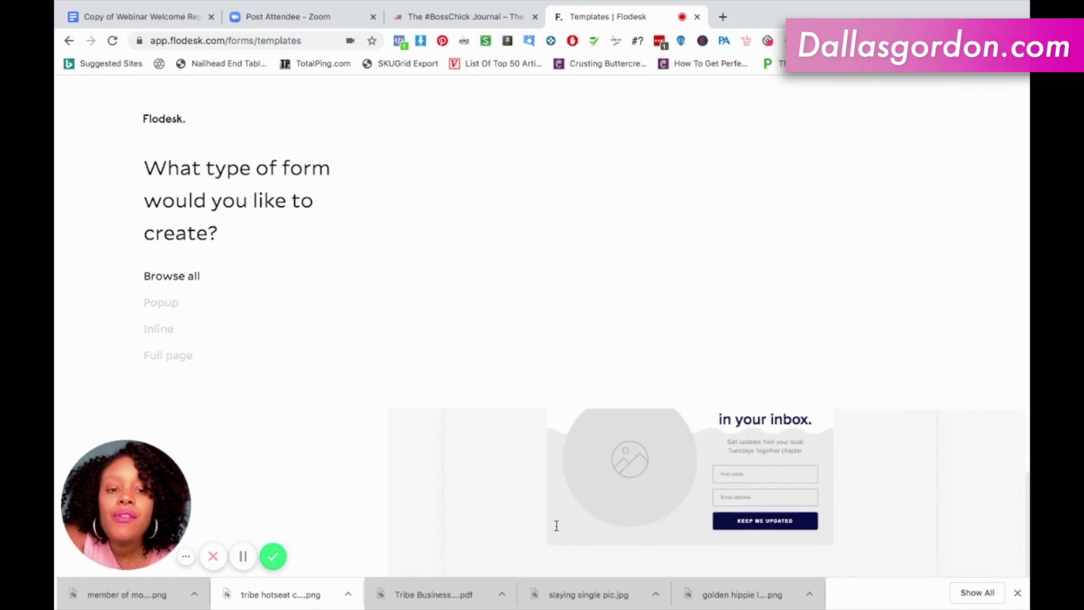
{"action": "scroll", "coordinate": [556, 525], "scroll_direction": "down", "scroll_amount": 5}
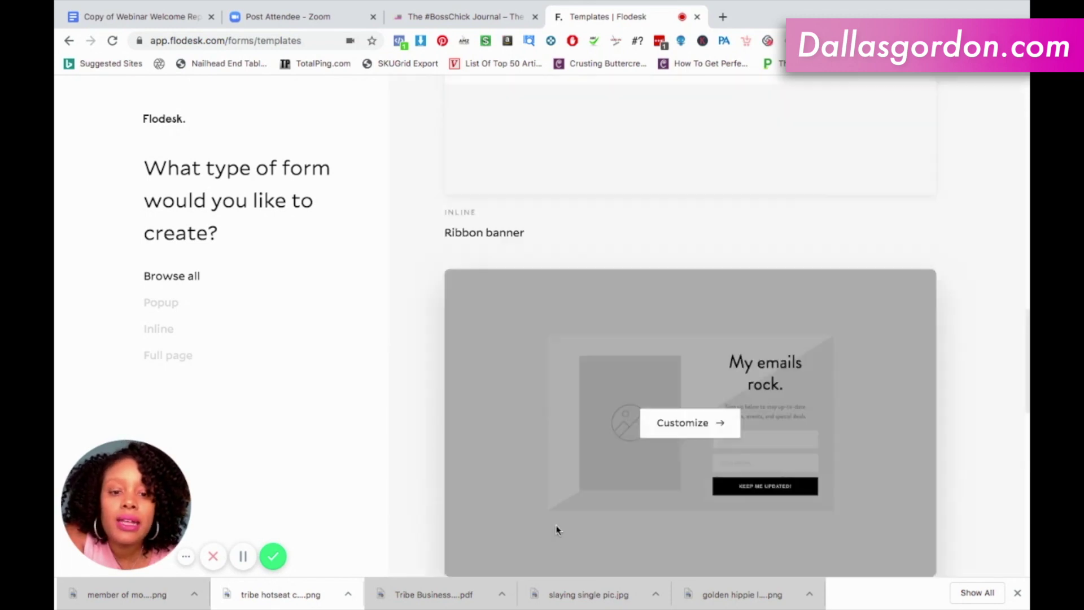
- Scroll back to the top and return to the saved forms overview with 'My Top 5 Secrets'
{"action": "scroll", "coordinate": [556, 529], "scroll_direction": "up", "scroll_amount": 3}
{"action": "scroll", "coordinate": [556, 527], "scroll_direction": "up", "scroll_amount": 2}
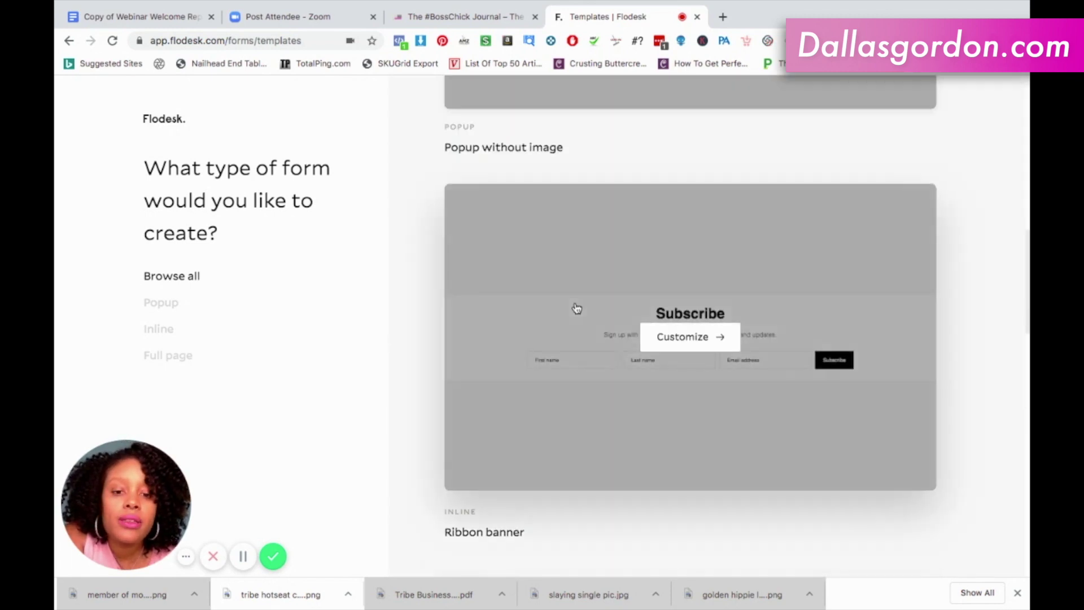
{"action": "scroll", "coordinate": [576, 308], "scroll_direction": "up", "scroll_amount": 3}
{"action": "scroll", "coordinate": [577, 307], "scroll_direction": "up", "scroll_amount": 2}
{"action": "scroll", "coordinate": [576, 306], "scroll_direction": "up", "scroll_amount": 2}
{"action": "scroll", "coordinate": [576, 306], "scroll_direction": "up", "scroll_amount": 2}
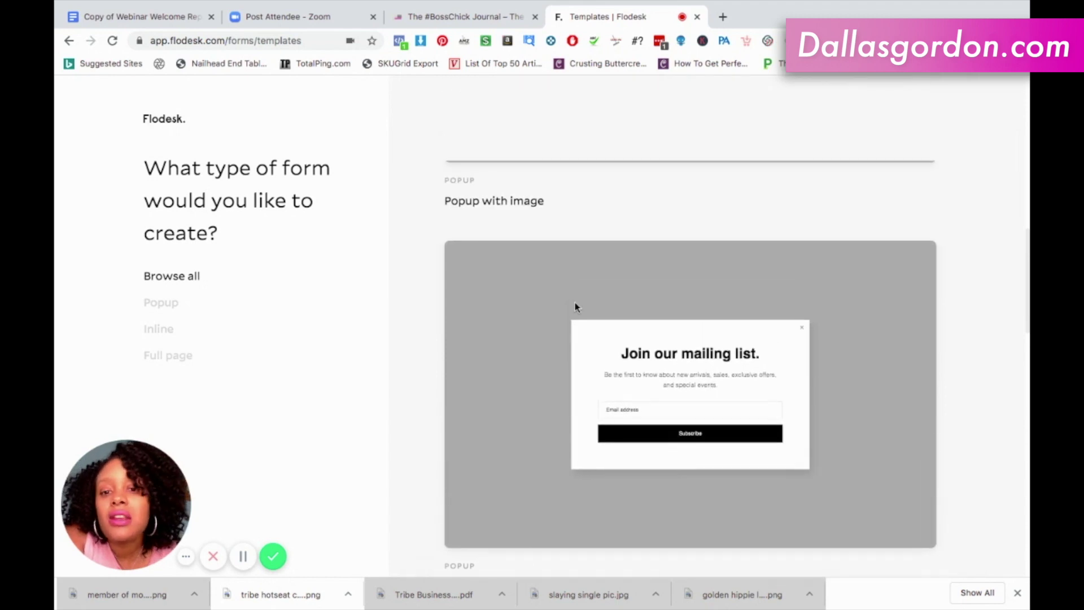
{"action": "scroll", "coordinate": [575, 305], "scroll_direction": "up", "scroll_amount": 2}
{"action": "scroll", "coordinate": [574, 304], "scroll_direction": "up", "scroll_amount": 1}
{"action": "scroll", "coordinate": [575, 305], "scroll_direction": "up", "scroll_amount": 3}
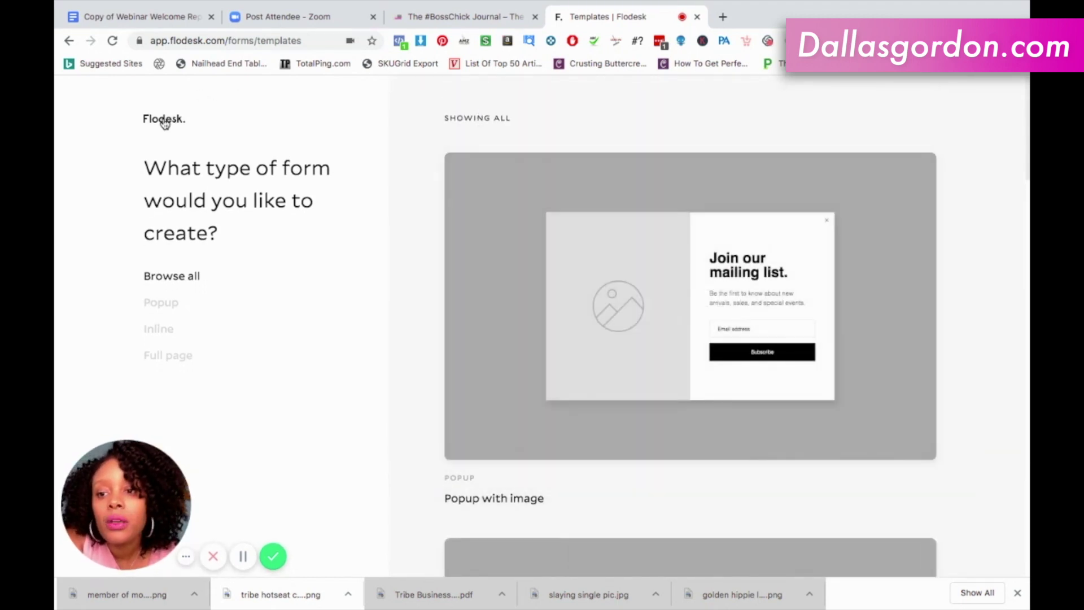
{"action": "left_click", "coordinate": [163, 121]}
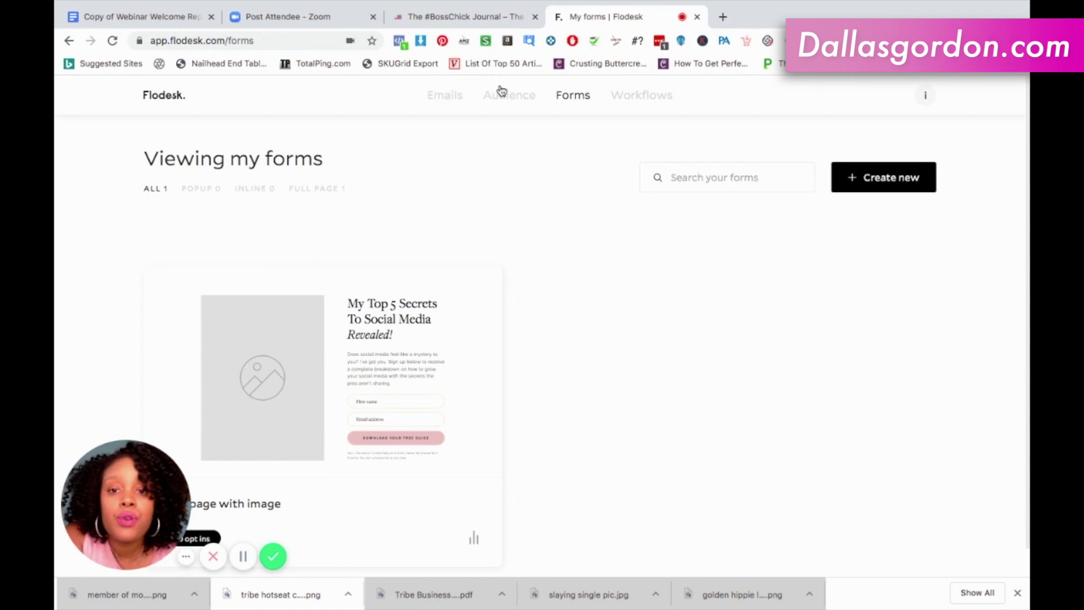
- Open the Workflows list and review its single draft Welcome Sequence workflow
{"action": "left_click", "coordinate": [647, 99]}
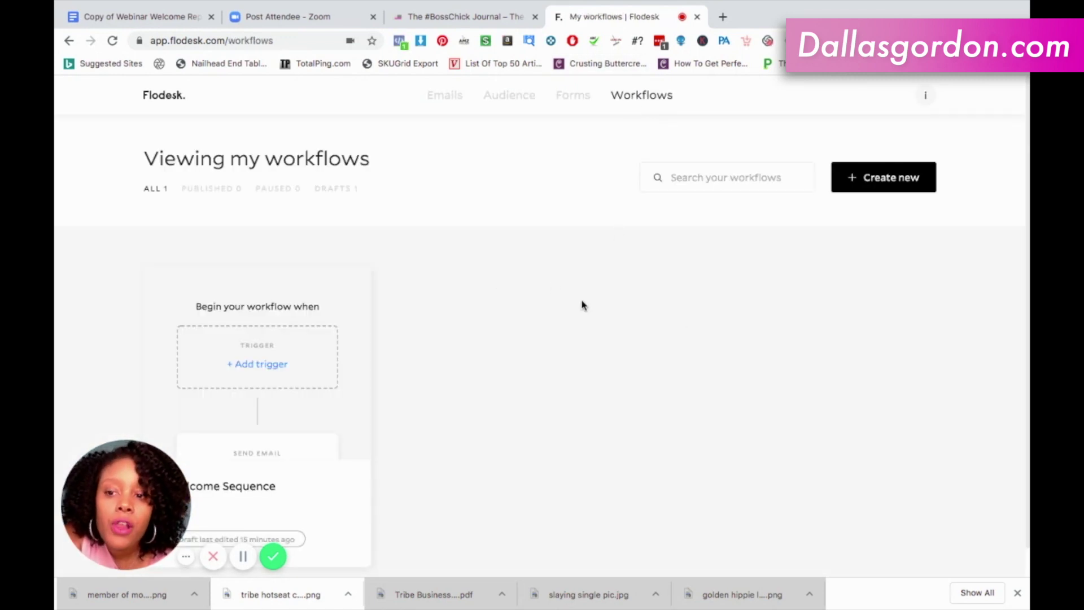
{"action": "scroll", "coordinate": [584, 306], "scroll_direction": "down", "scroll_amount": 1}
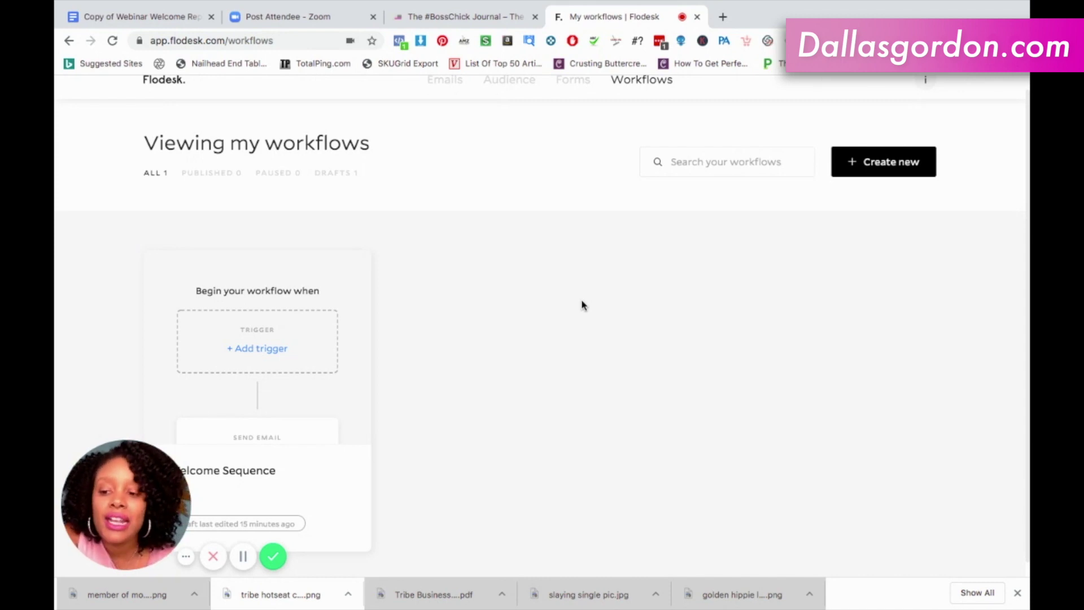
{"action": "scroll", "coordinate": [582, 304], "scroll_direction": "down", "scroll_amount": 1}
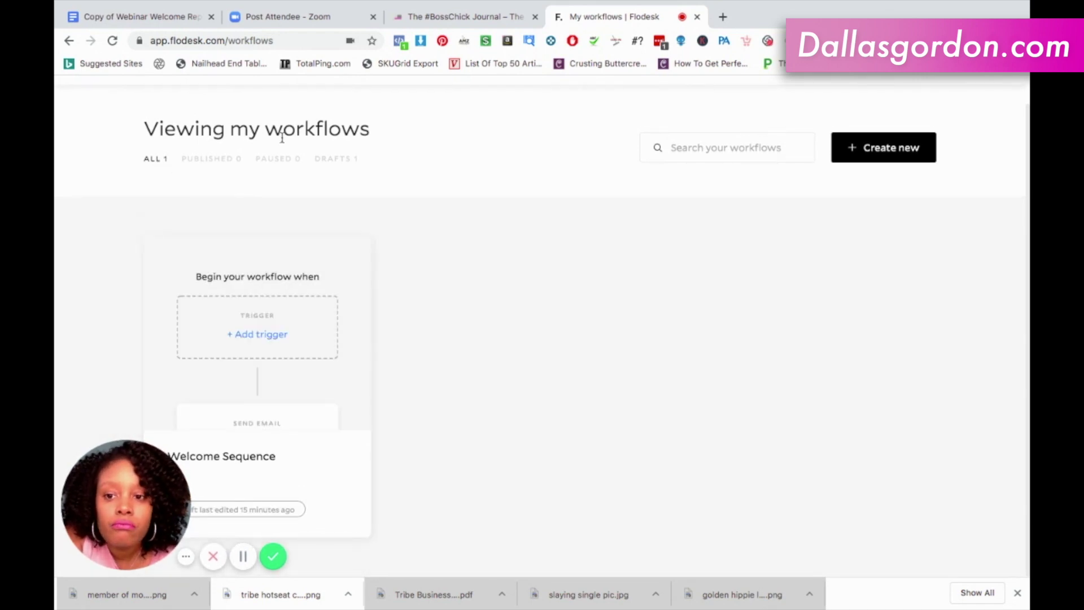
{"action": "left_click", "coordinate": [881, 149]}
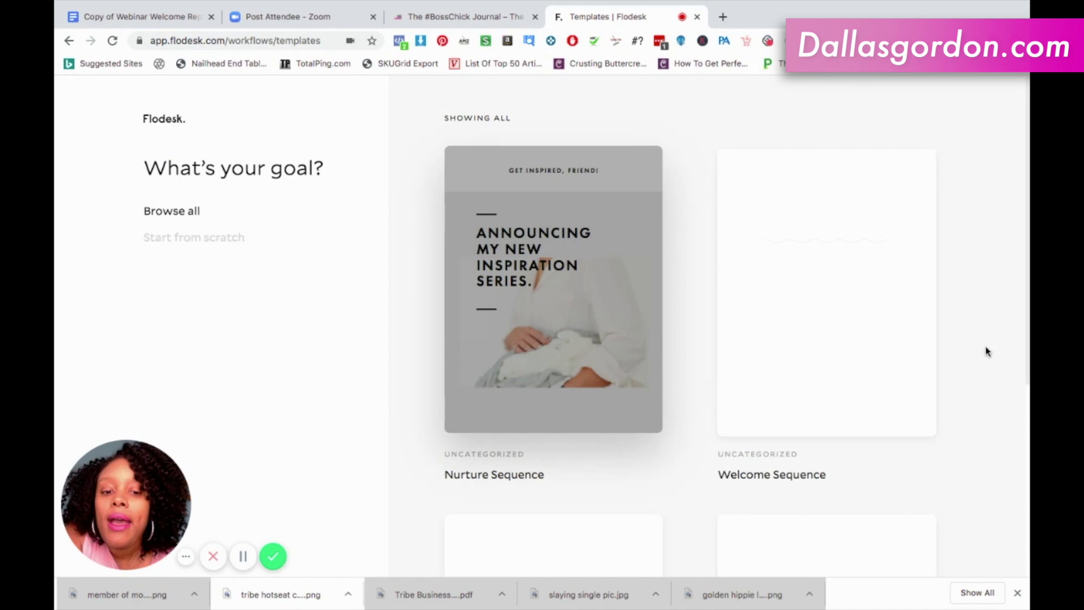
- Browse the Nurture, Welcome and Sales Sequence templates, then view the Welcome Sequence details
{"action": "scroll", "coordinate": [975, 356], "scroll_direction": "down", "scroll_amount": 3}
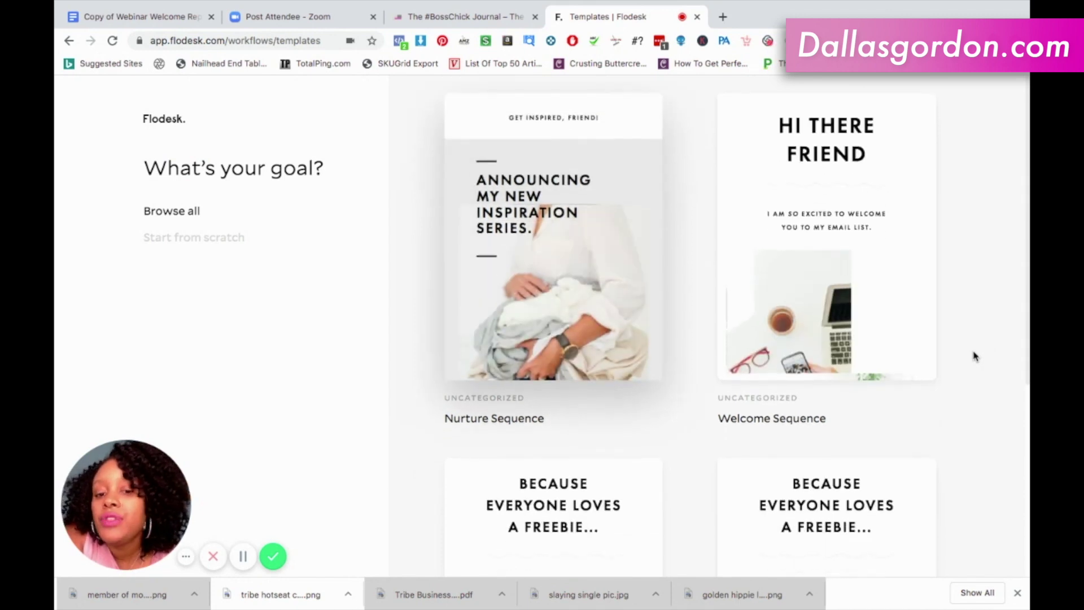
{"action": "scroll", "coordinate": [975, 356], "scroll_direction": "down", "scroll_amount": 1}
{"action": "scroll", "coordinate": [975, 356], "scroll_direction": "down", "scroll_amount": 2}
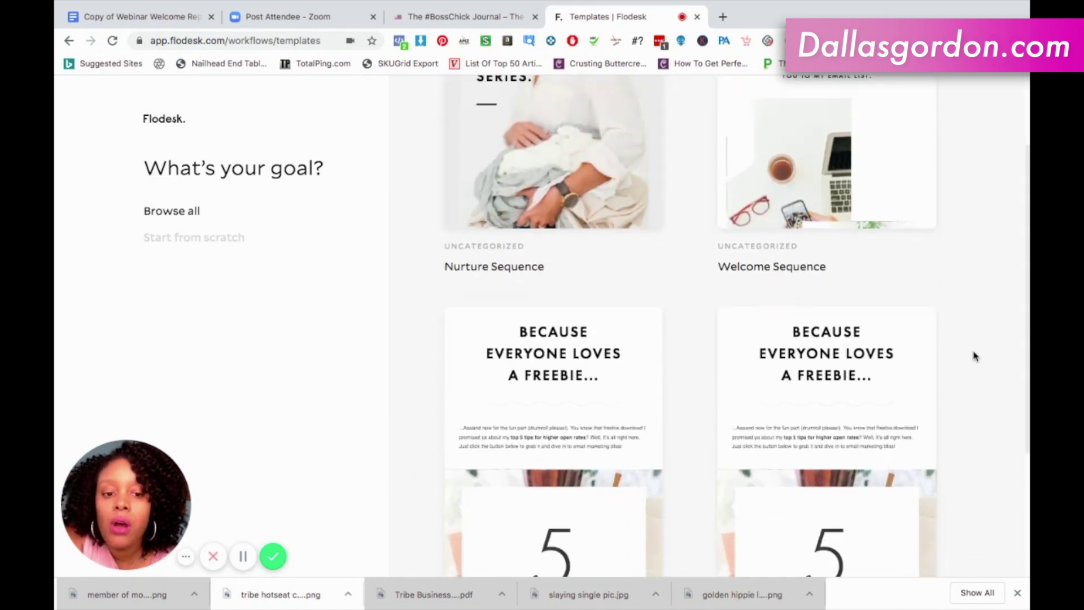
{"action": "scroll", "coordinate": [975, 356], "scroll_direction": "down", "scroll_amount": 2}
{"action": "scroll", "coordinate": [975, 356], "scroll_direction": "up", "scroll_amount": 3}
{"action": "scroll", "coordinate": [975, 356], "scroll_direction": "up", "scroll_amount": 1}
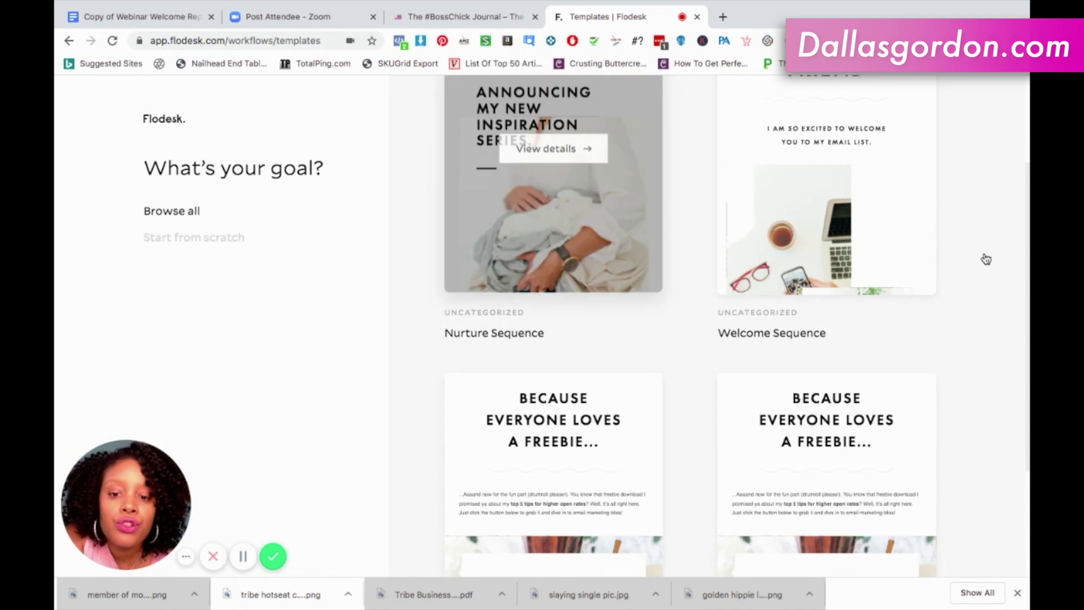
{"action": "scroll", "coordinate": [942, 228], "scroll_direction": "up", "scroll_amount": 3}
{"action": "scroll", "coordinate": [942, 227], "scroll_direction": "down", "scroll_amount": 1}
{"action": "scroll", "coordinate": [942, 227], "scroll_direction": "down", "scroll_amount": 4}
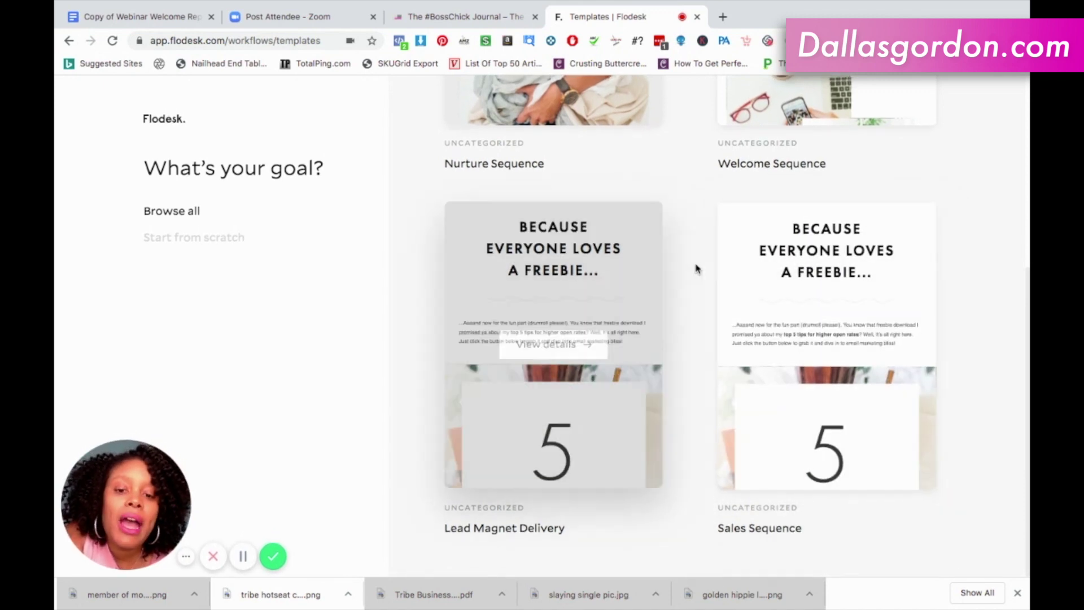
{"action": "scroll", "coordinate": [694, 264], "scroll_direction": "up", "scroll_amount": 1}
{"action": "scroll", "coordinate": [694, 264], "scroll_direction": "up", "scroll_amount": 3}
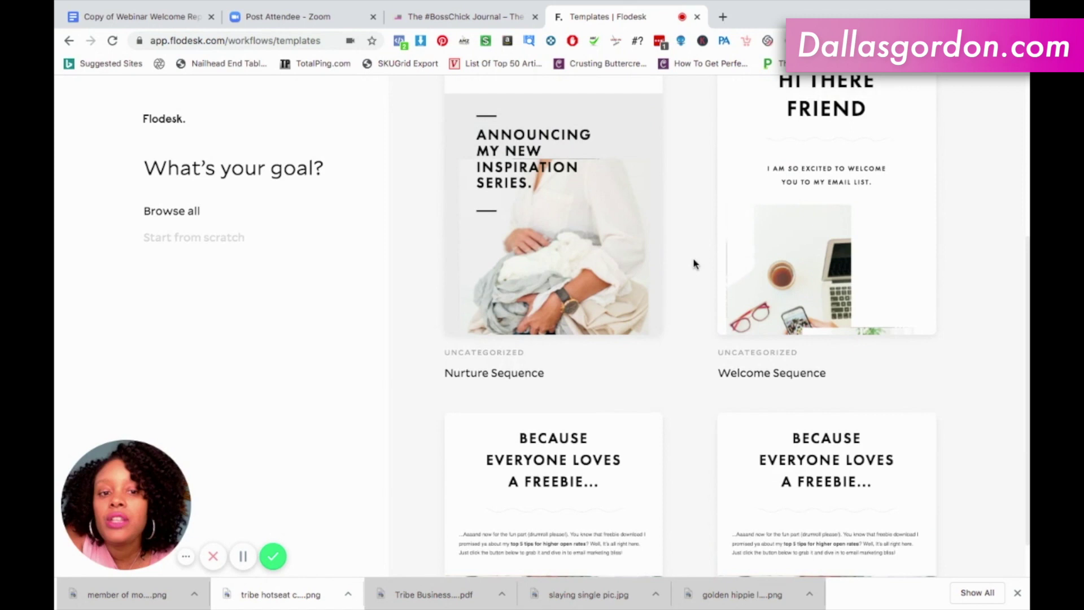
{"action": "scroll", "coordinate": [902, 245], "scroll_direction": "down", "scroll_amount": 2}
{"action": "scroll", "coordinate": [902, 244], "scroll_direction": "down", "scroll_amount": 2}
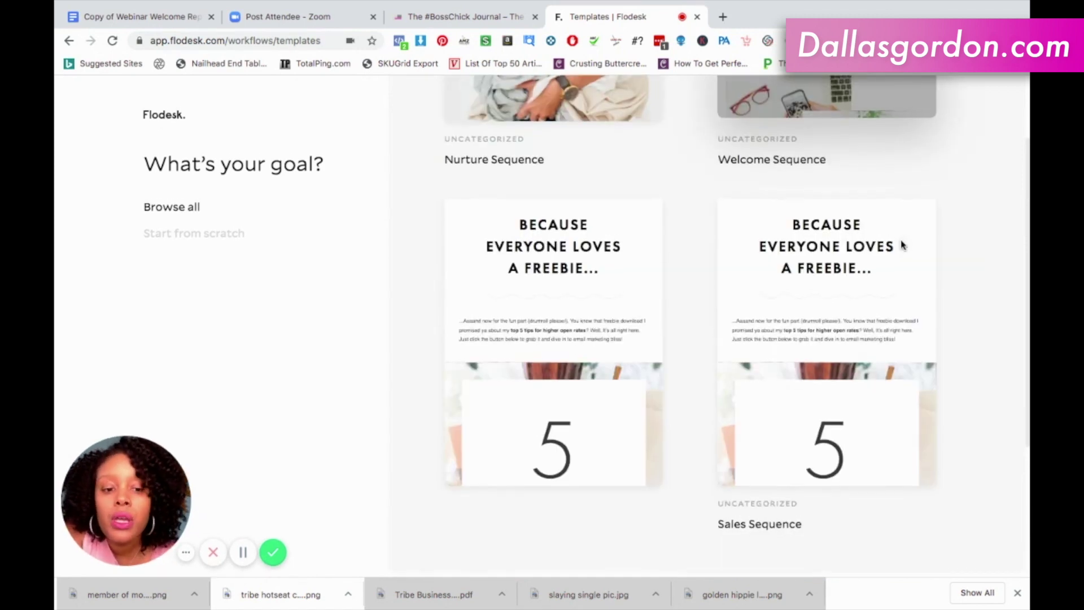
{"action": "scroll", "coordinate": [971, 356], "scroll_direction": "up", "scroll_amount": 4}
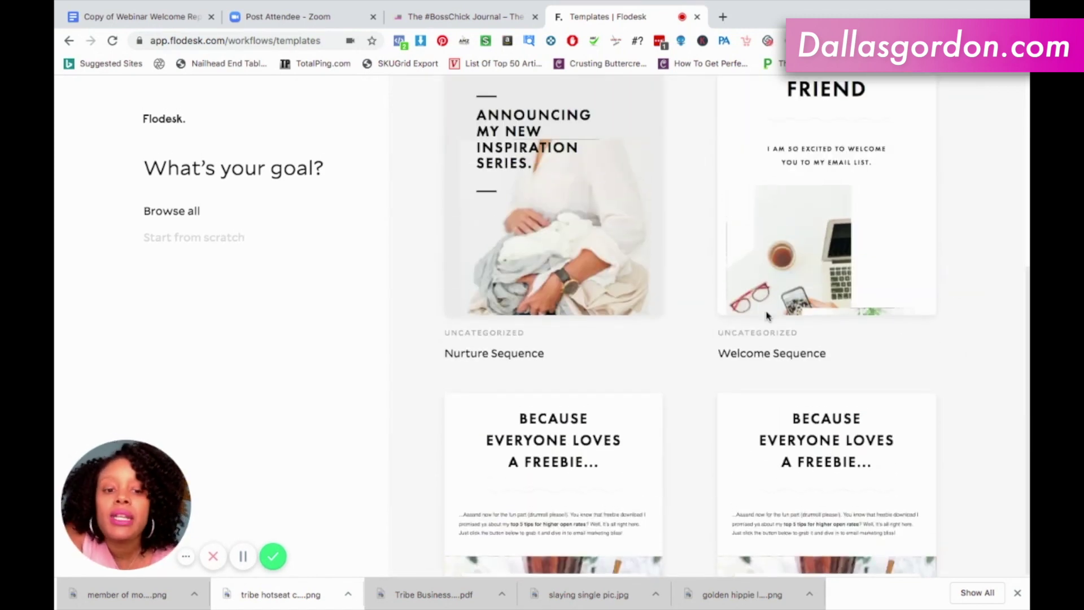
{"action": "left_click", "coordinate": [802, 284]}
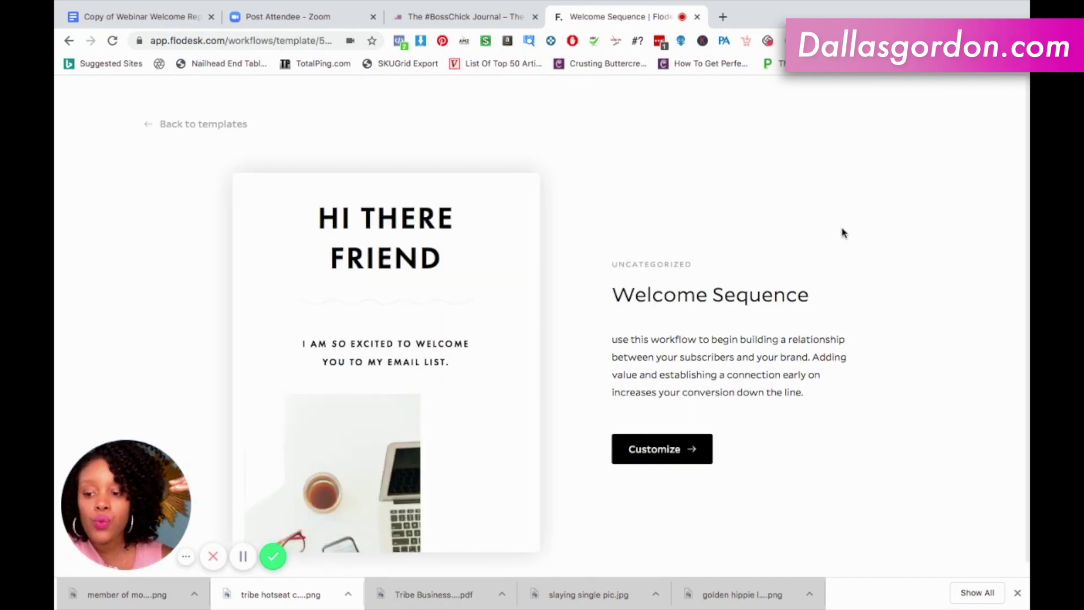
- Create a new workflow by customizing the Welcome Sequence template
{"action": "scroll", "coordinate": [768, 291], "scroll_direction": "down", "scroll_amount": 1}
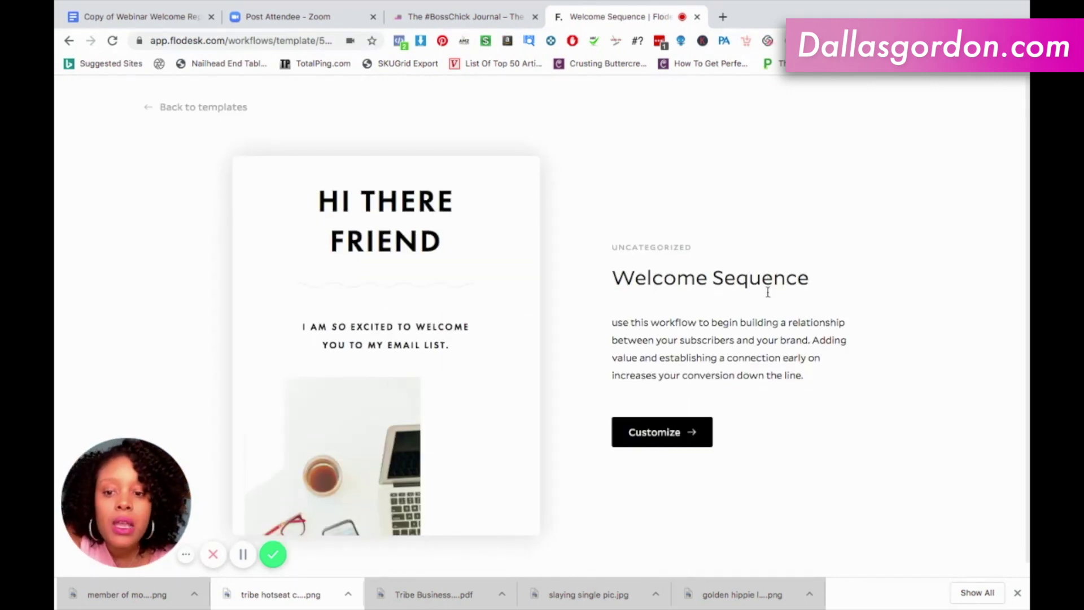
{"action": "left_click", "coordinate": [683, 433]}
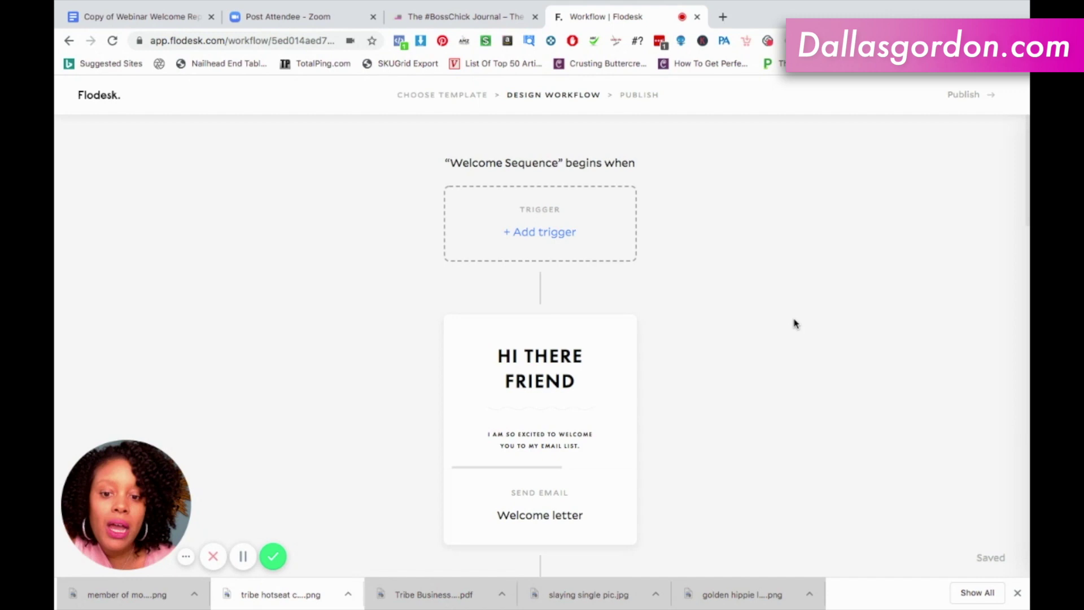
{"action": "scroll", "coordinate": [795, 324], "scroll_direction": "down", "scroll_amount": 3}
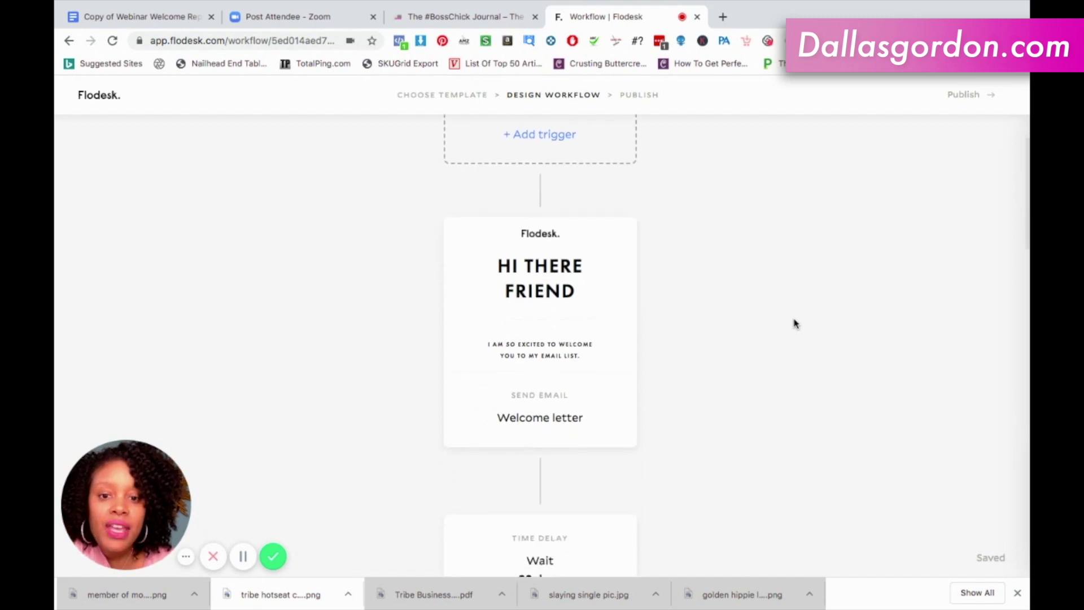
{"action": "scroll", "coordinate": [796, 324], "scroll_direction": "down", "scroll_amount": 3}
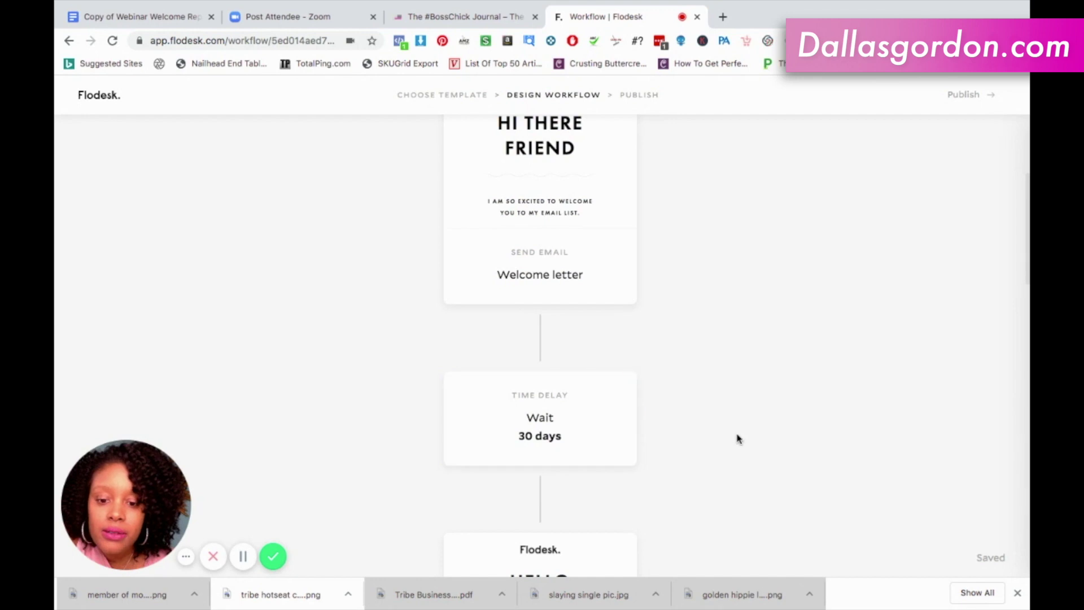
- Scroll through the workflow's email cards and 30-day Time Delay cards and back up
{"action": "scroll", "coordinate": [739, 439], "scroll_direction": "down", "scroll_amount": 3}
{"action": "scroll", "coordinate": [738, 439], "scroll_direction": "down", "scroll_amount": 10}
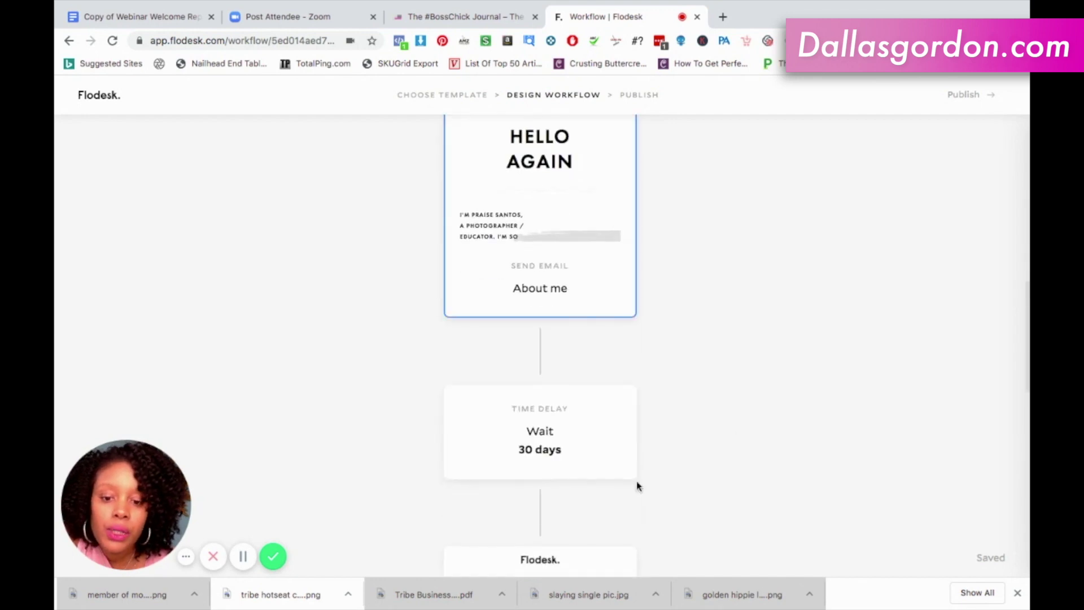
{"action": "scroll", "coordinate": [679, 447], "scroll_direction": "down", "scroll_amount": 1}
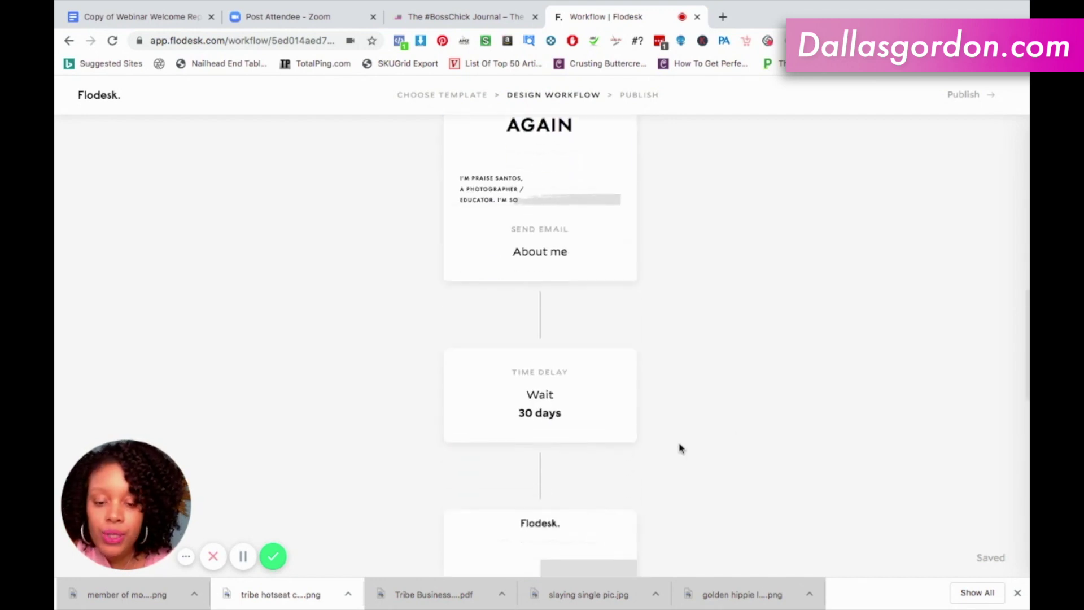
{"action": "scroll", "coordinate": [680, 448], "scroll_direction": "down", "scroll_amount": 3}
{"action": "scroll", "coordinate": [681, 448], "scroll_direction": "down", "scroll_amount": 2}
{"action": "scroll", "coordinate": [681, 447], "scroll_direction": "down", "scroll_amount": 2}
{"action": "scroll", "coordinate": [681, 448], "scroll_direction": "down", "scroll_amount": 4}
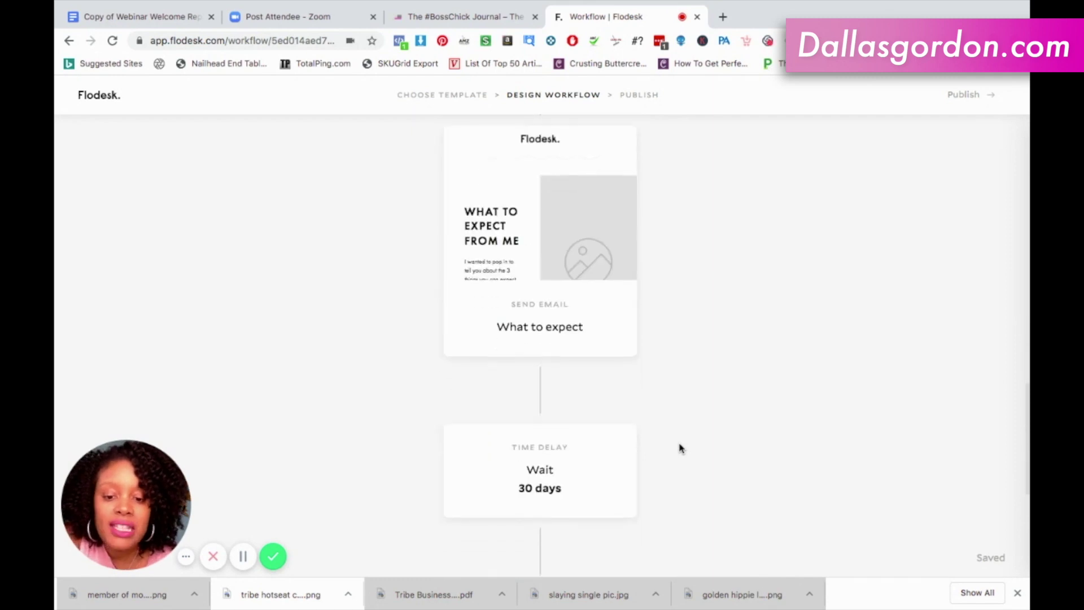
{"action": "scroll", "coordinate": [681, 447], "scroll_direction": "down", "scroll_amount": 4}
{"action": "scroll", "coordinate": [681, 448], "scroll_direction": "down", "scroll_amount": 2}
{"action": "scroll", "coordinate": [681, 447], "scroll_direction": "down", "scroll_amount": 3}
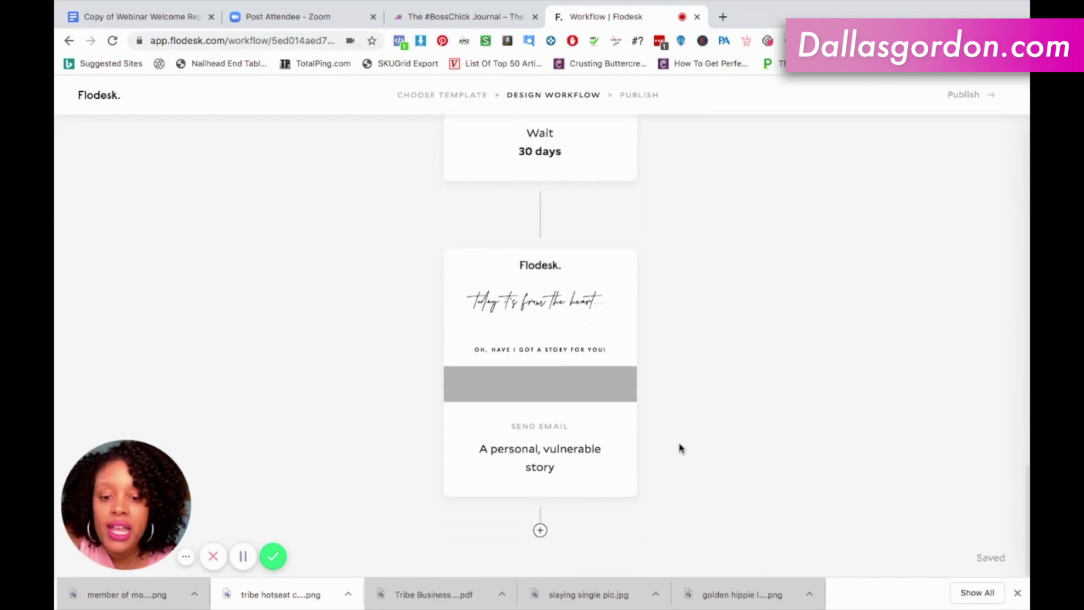
{"action": "mouse_move", "coordinate": [543, 479]}
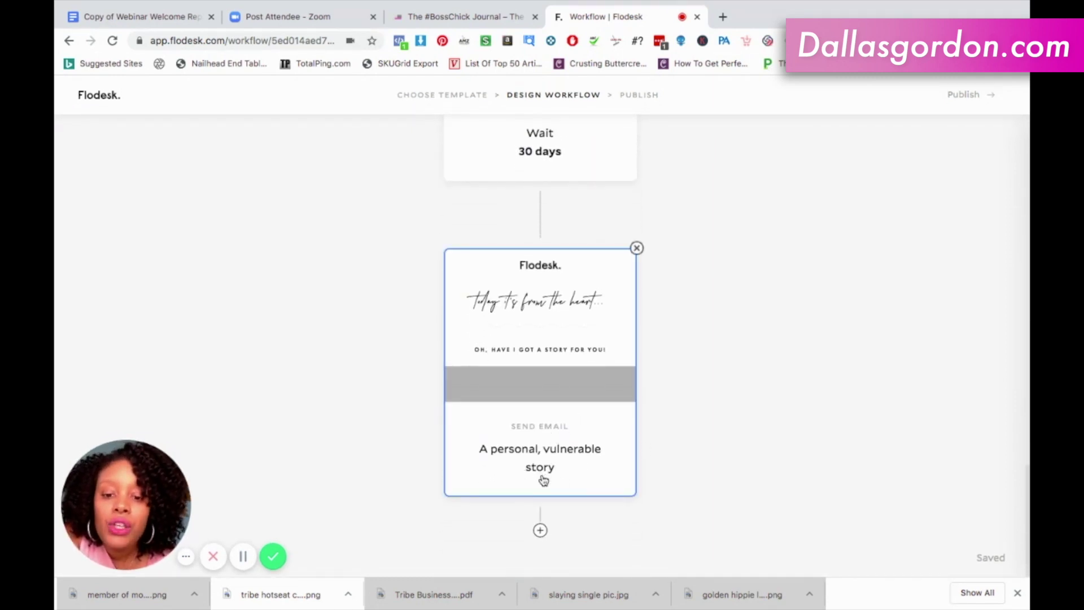
{"action": "scroll", "coordinate": [698, 352], "scroll_direction": "up", "scroll_amount": 2}
{"action": "scroll", "coordinate": [698, 351], "scroll_direction": "up", "scroll_amount": 5}
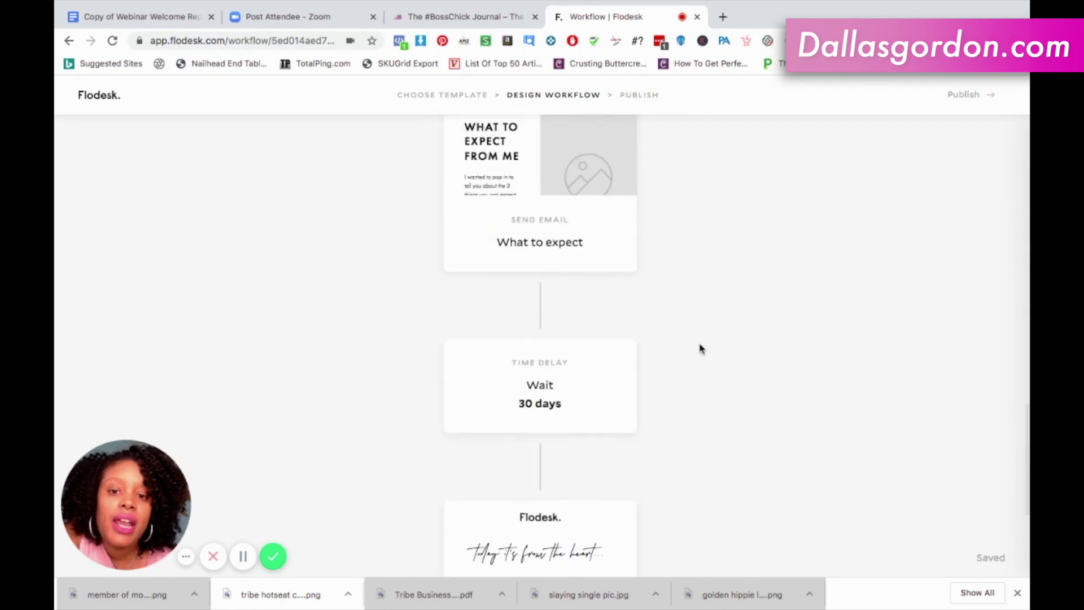
{"action": "scroll", "coordinate": [698, 350], "scroll_direction": "up", "scroll_amount": 3}
{"action": "scroll", "coordinate": [700, 348], "scroll_direction": "up", "scroll_amount": 3}
{"action": "scroll", "coordinate": [700, 348], "scroll_direction": "up", "scroll_amount": 4}
{"action": "scroll", "coordinate": [700, 349], "scroll_direction": "up", "scroll_amount": 4}
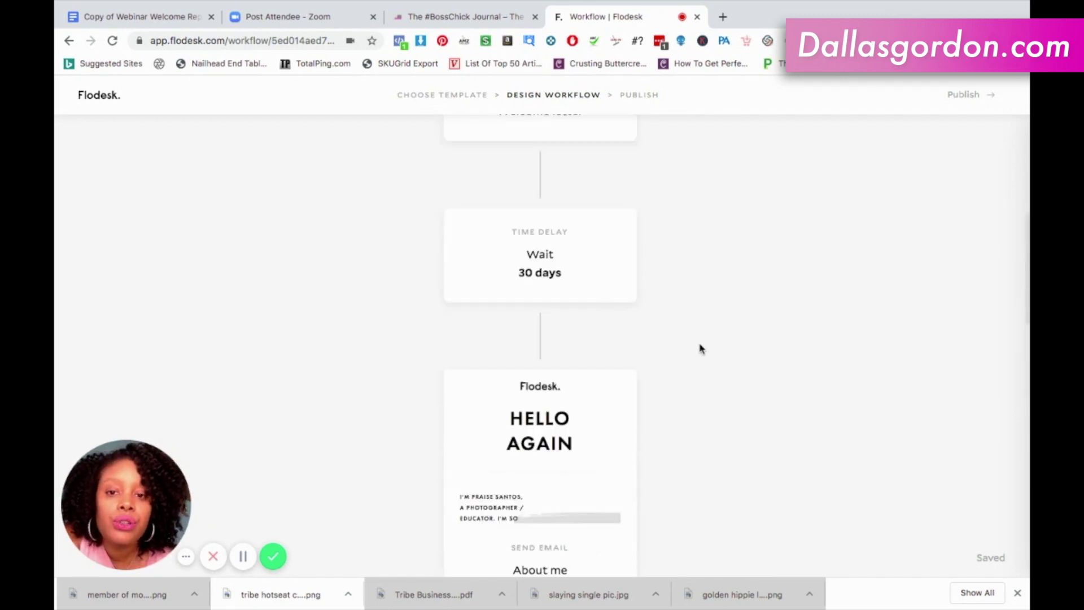
{"action": "scroll", "coordinate": [700, 349], "scroll_direction": "up", "scroll_amount": 2}
{"action": "scroll", "coordinate": [700, 348], "scroll_direction": "up", "scroll_amount": 3}
{"action": "scroll", "coordinate": [700, 349], "scroll_direction": "up", "scroll_amount": 2}
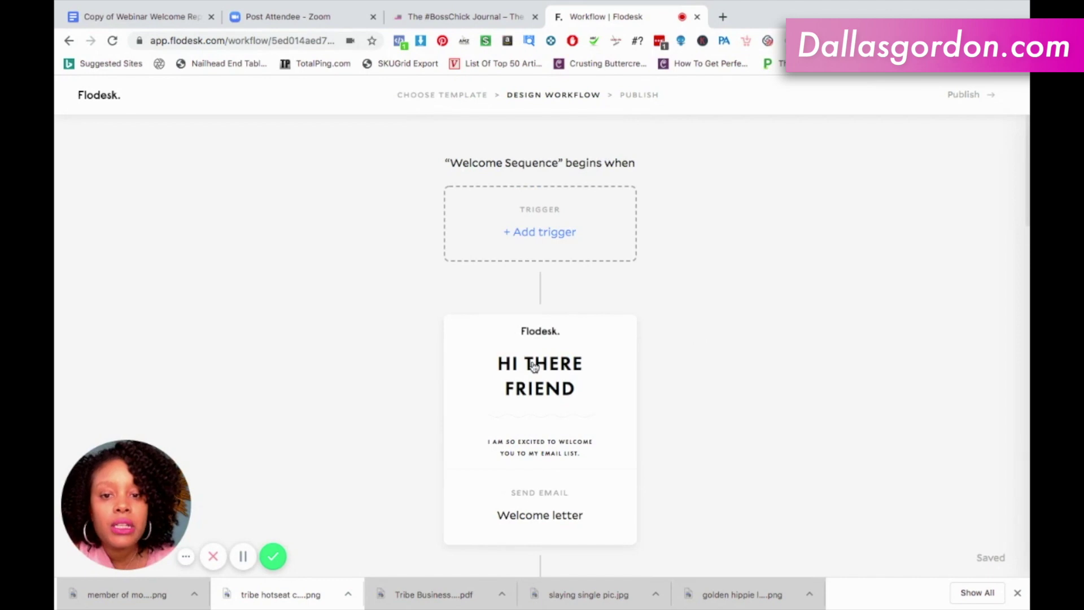
{"action": "scroll", "coordinate": [653, 421], "scroll_direction": "down", "scroll_amount": 1}
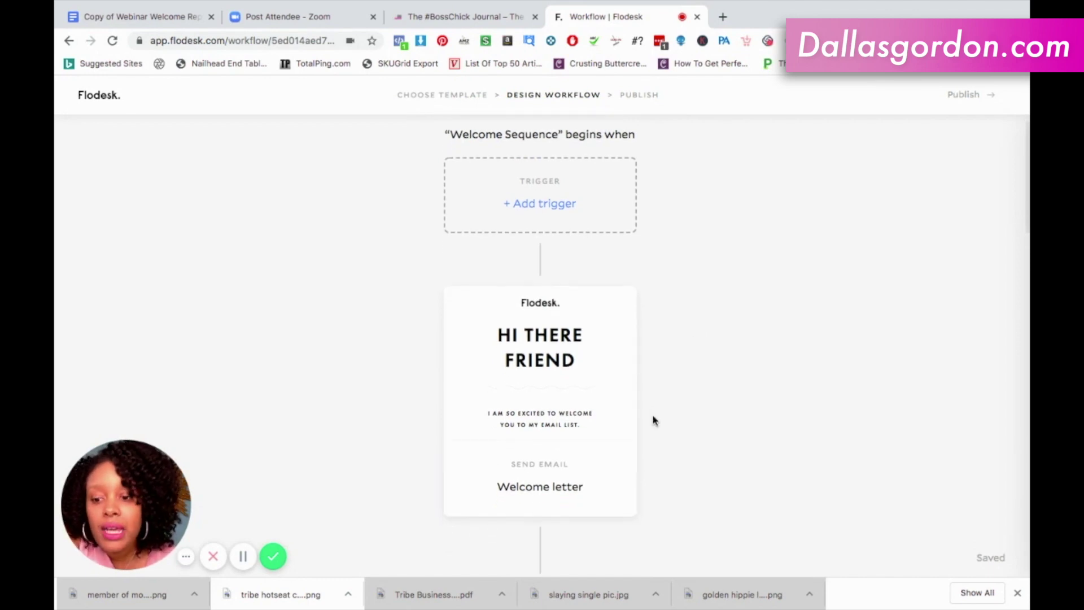
{"action": "scroll", "coordinate": [654, 421], "scroll_direction": "up", "scroll_amount": 1}
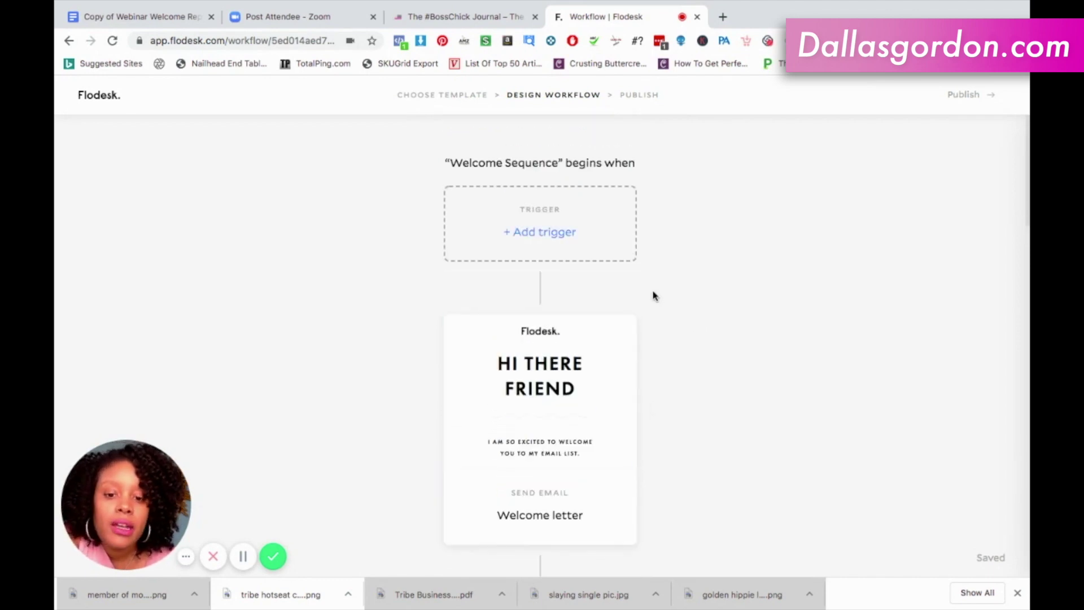
{"action": "scroll", "coordinate": [653, 296], "scroll_direction": "down", "scroll_amount": 5}
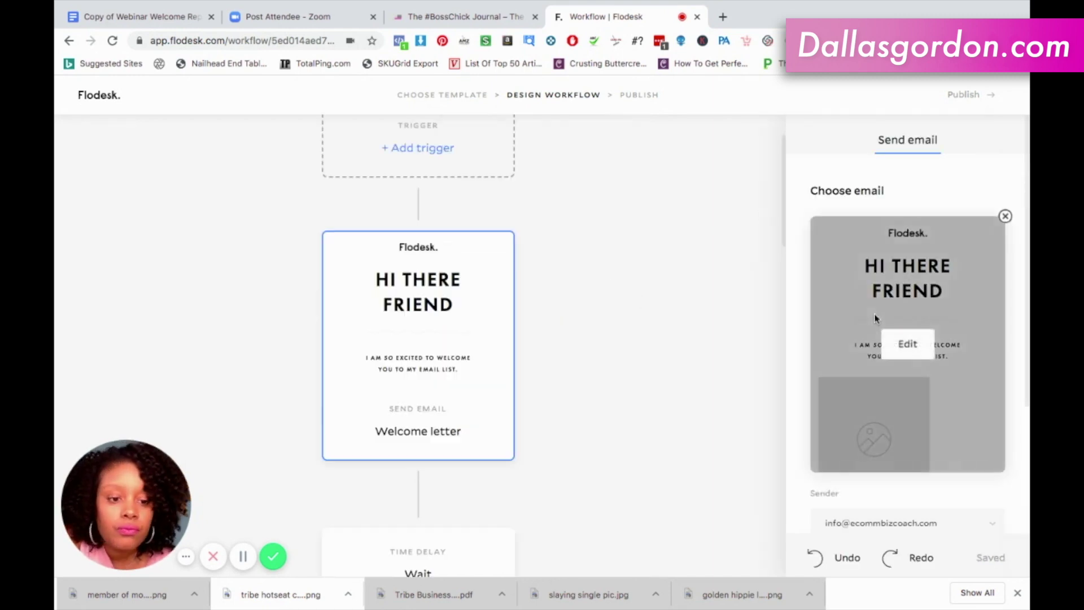
- Scroll the Welcome letter's Send email panel down to its 'Welcome letter' subject and blank preview text
{"action": "scroll", "coordinate": [873, 310], "scroll_direction": "down", "scroll_amount": 2}
{"action": "scroll", "coordinate": [875, 319], "scroll_direction": "down", "scroll_amount": 2}
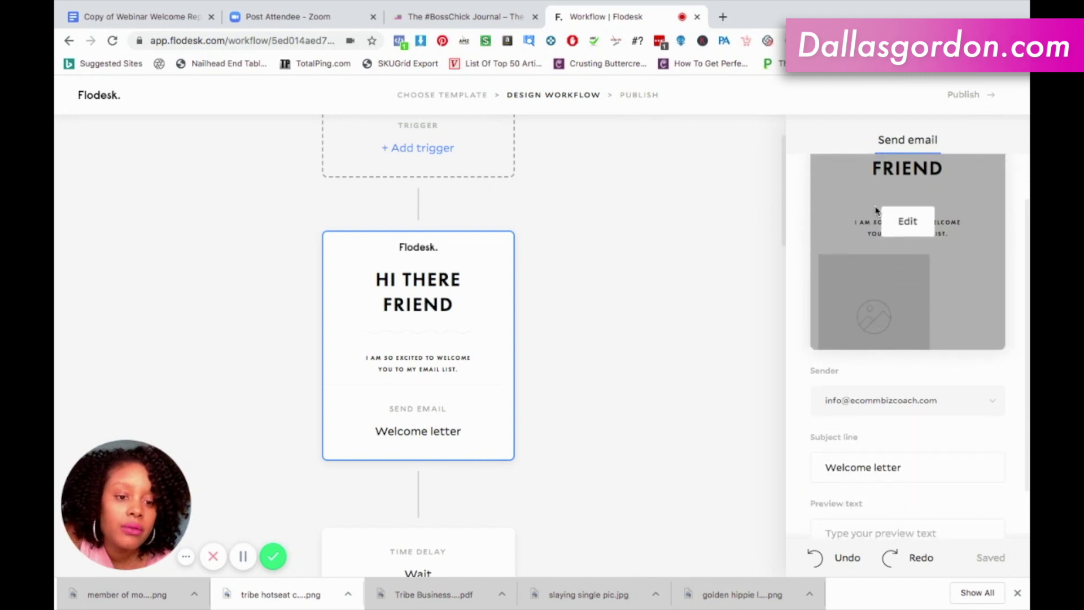
{"action": "scroll", "coordinate": [878, 449], "scroll_direction": "down", "scroll_amount": 1}
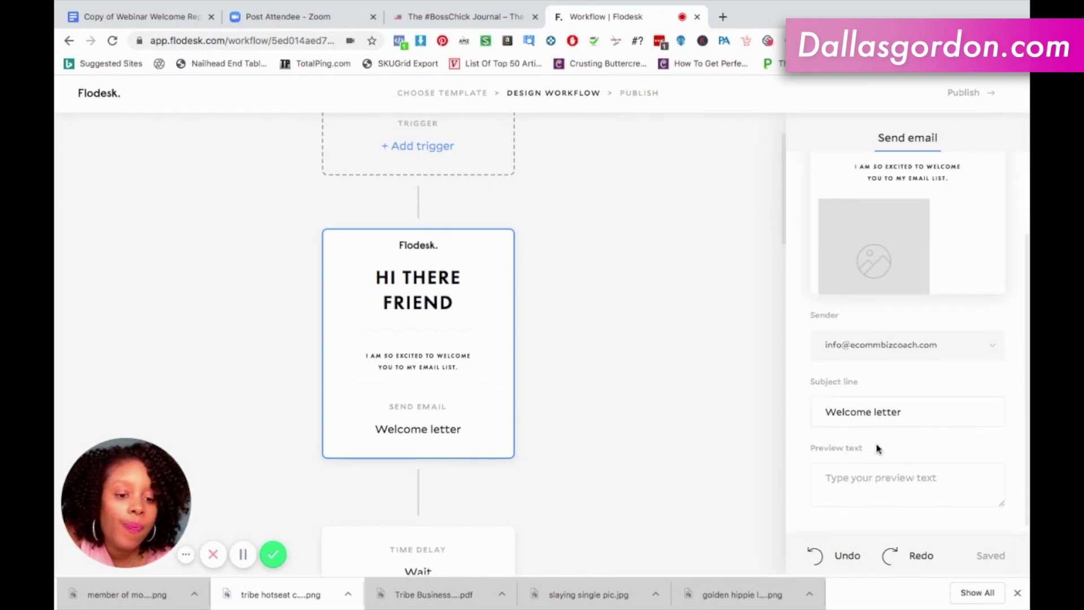